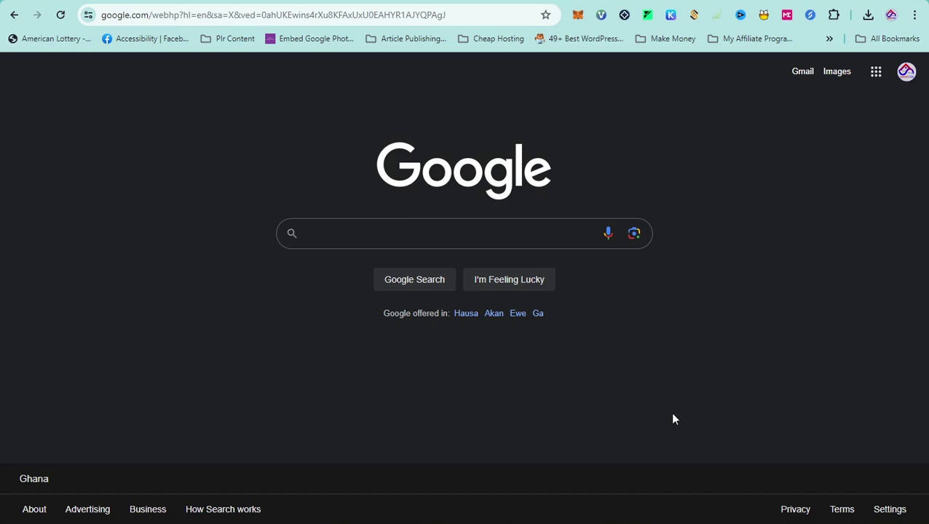
Bring up the Notepad note with the search query, and search Google for "yeah" in a new browser tab.
{"action": "left_click", "coordinate": [615, 523]}
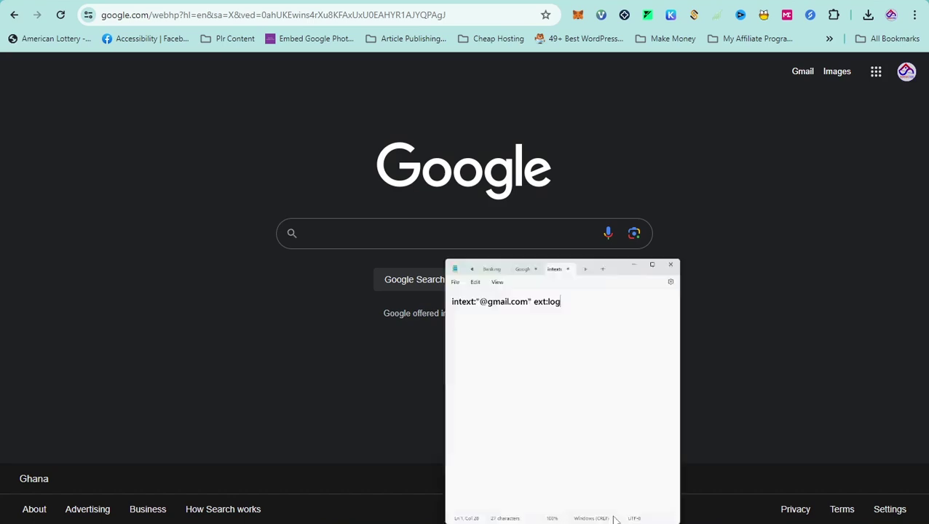
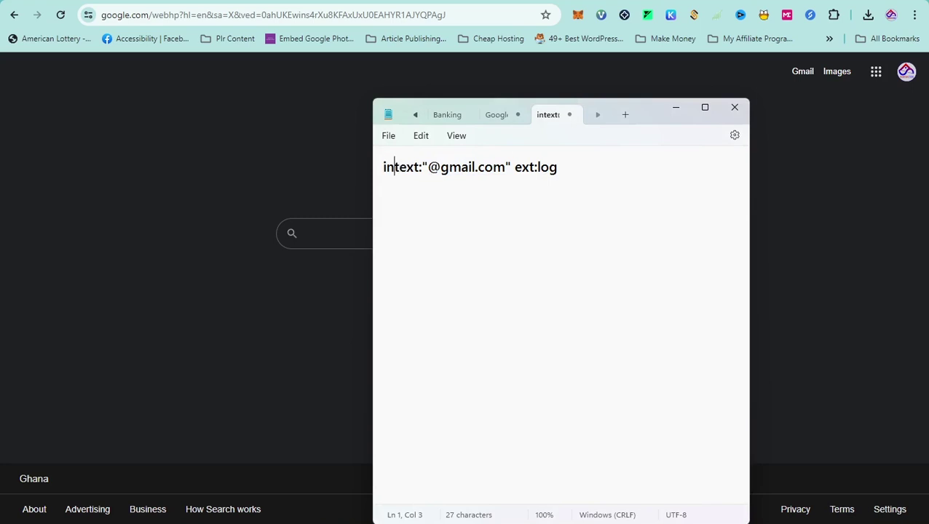
{"action": "key", "text": "alt+Tab"}
{"action": "key", "text": "ctrl+t"}
{"action": "type", "text": "yeah"}
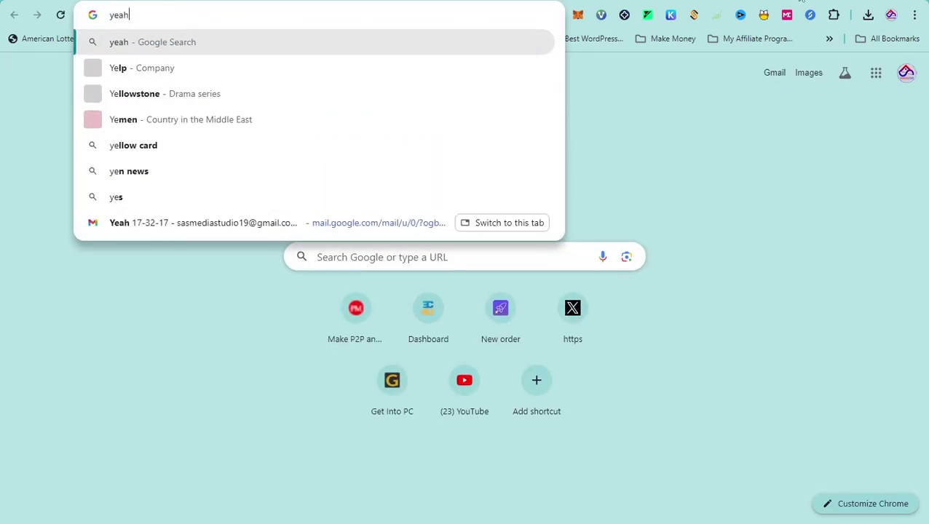
{"action": "key", "text": "Return"}
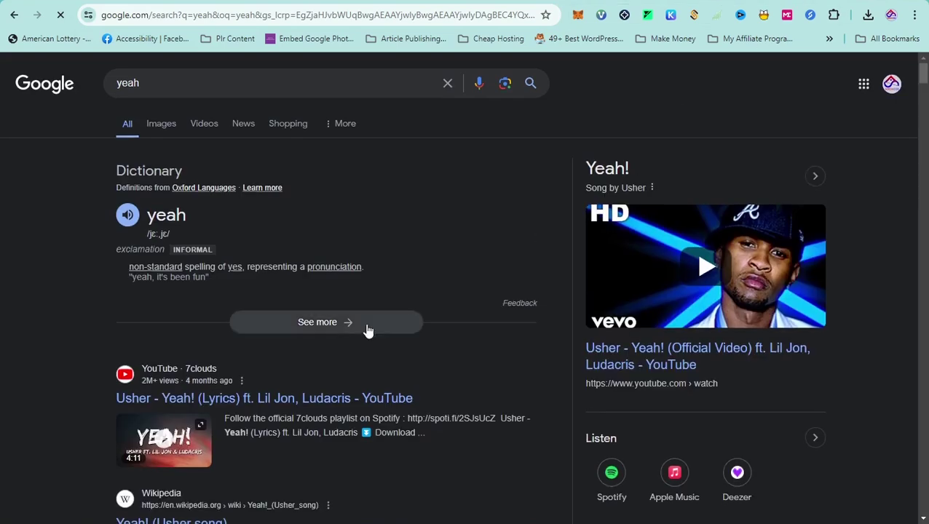
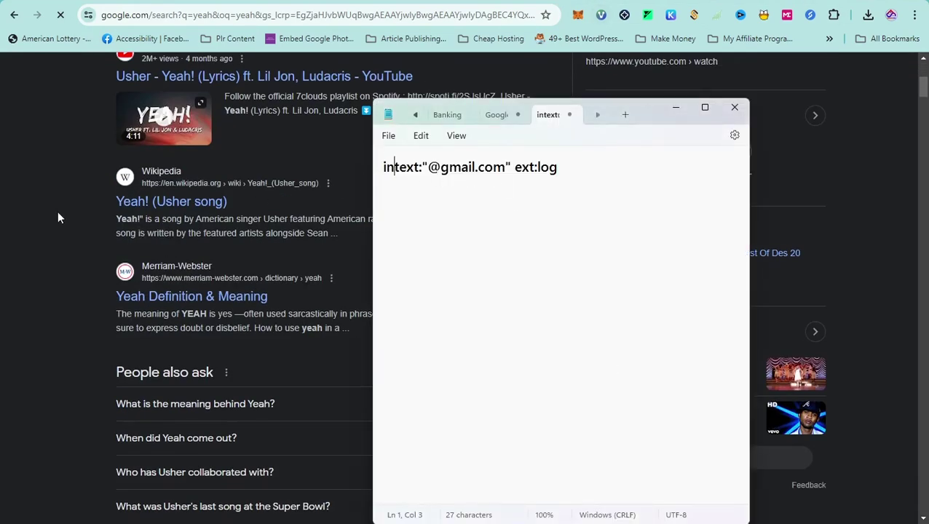
{"action": "left_click_drag", "start_coordinate": [642, 129], "coordinate": [723, 147]}
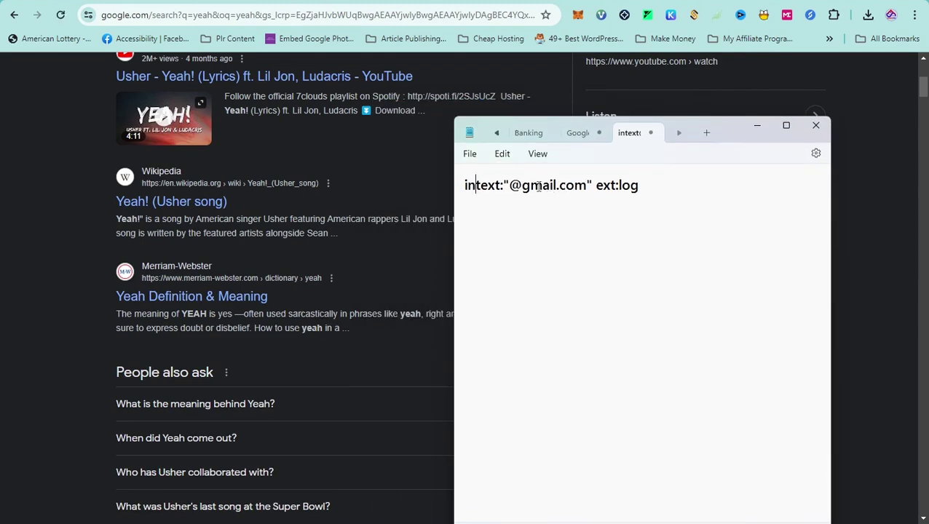
{"action": "left_click_drag", "start_coordinate": [508, 189], "coordinate": [586, 189]}
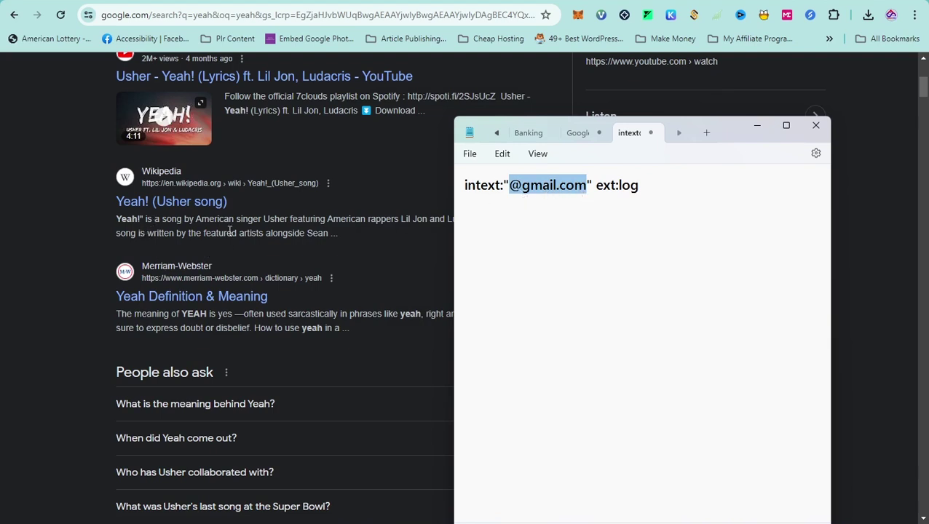
{"action": "left_click", "coordinate": [56, 208]}
{"action": "left_click_drag", "start_coordinate": [163, 217], "coordinate": [342, 243]}
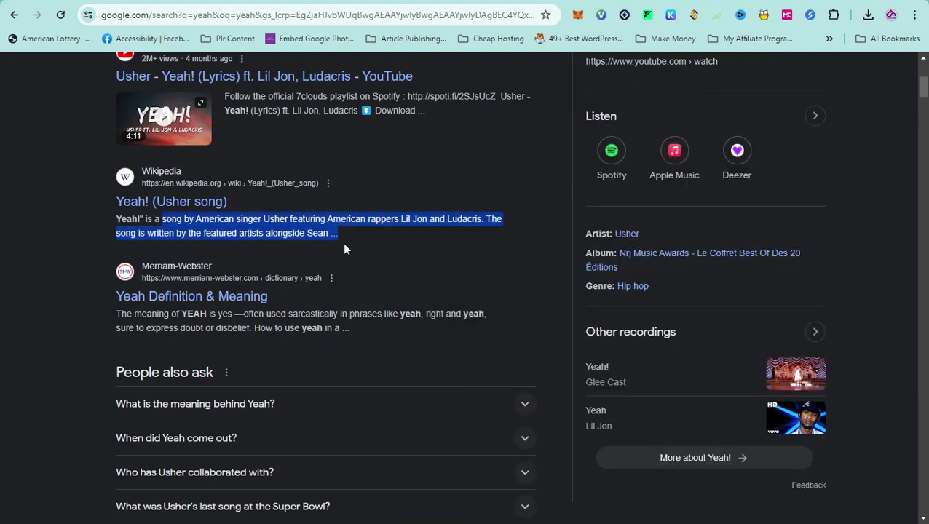
{"action": "left_click", "coordinate": [325, 240]}
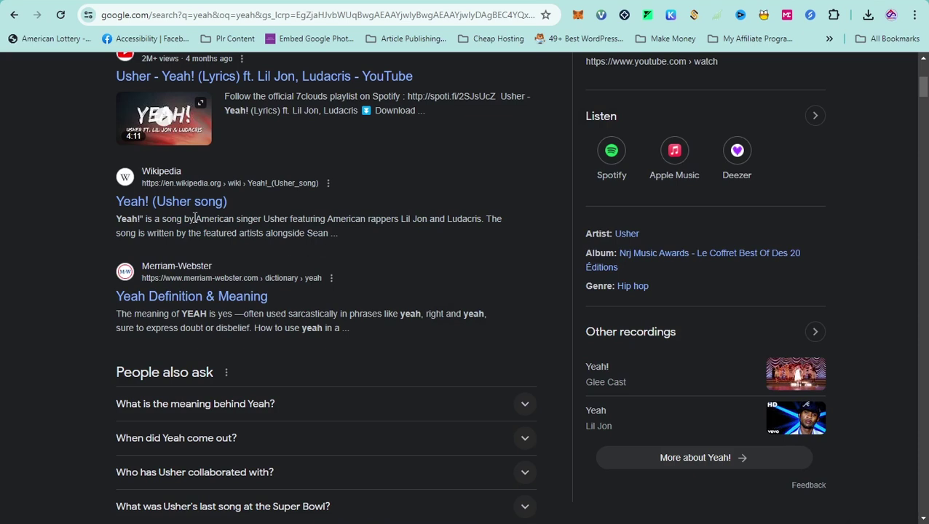
{"action": "left_click_drag", "start_coordinate": [188, 218], "coordinate": [301, 231]}
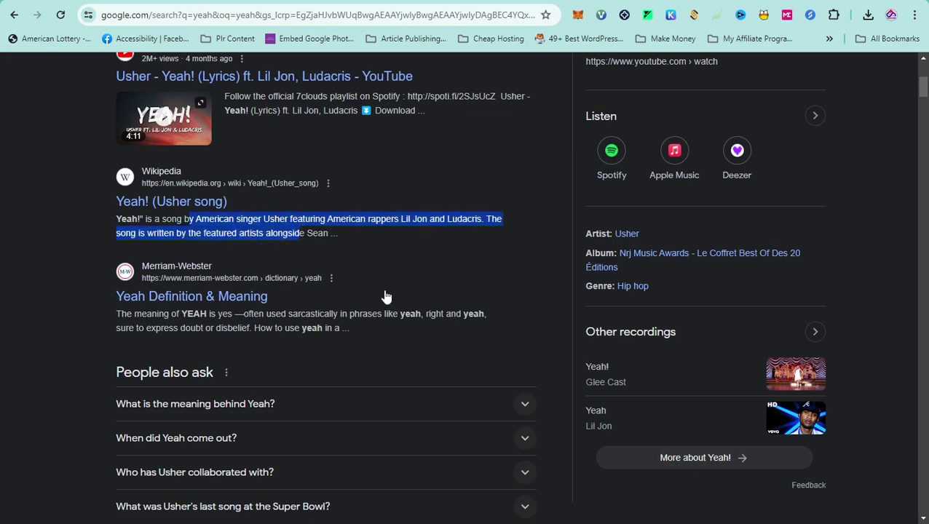
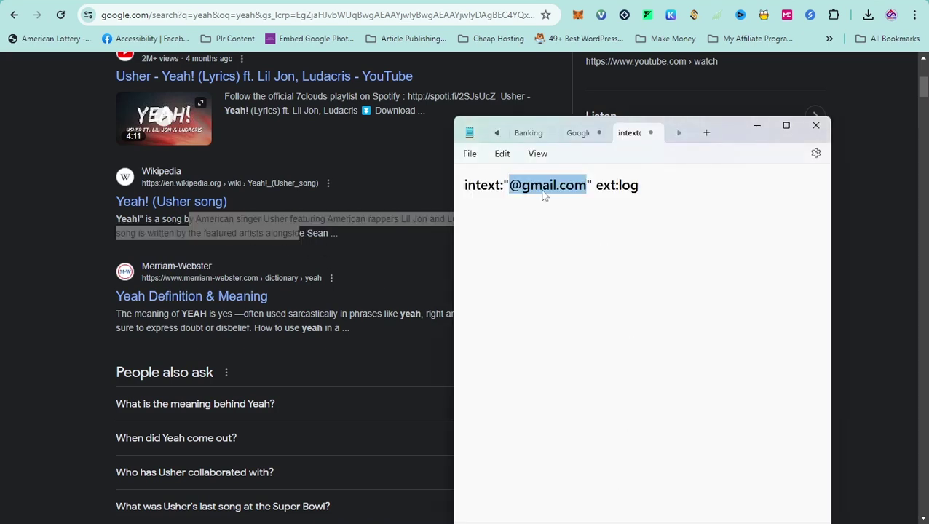
Examine the "ext:log" part of the Notepad query and close the "yeah" search tab.
{"action": "left_click", "coordinate": [564, 191]}
{"action": "left_click_drag", "start_coordinate": [596, 193], "coordinate": [640, 194]}
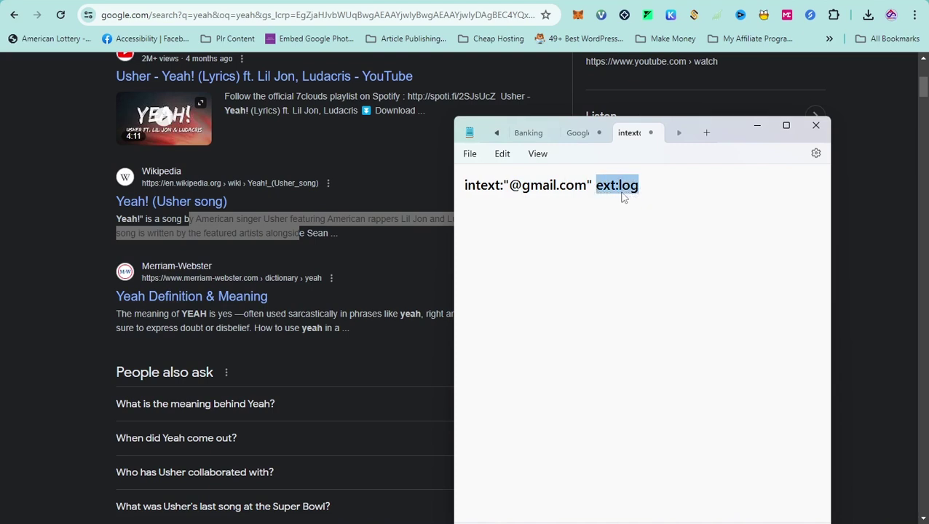
{"action": "left_click", "coordinate": [618, 186]}
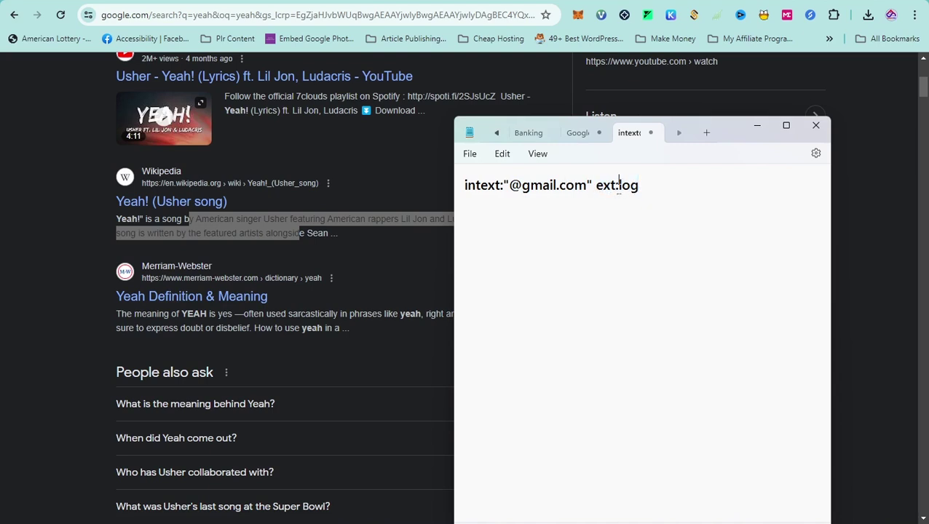
{"action": "left_click_drag", "start_coordinate": [619, 186], "coordinate": [643, 190]}
{"action": "left_click", "coordinate": [621, 188]}
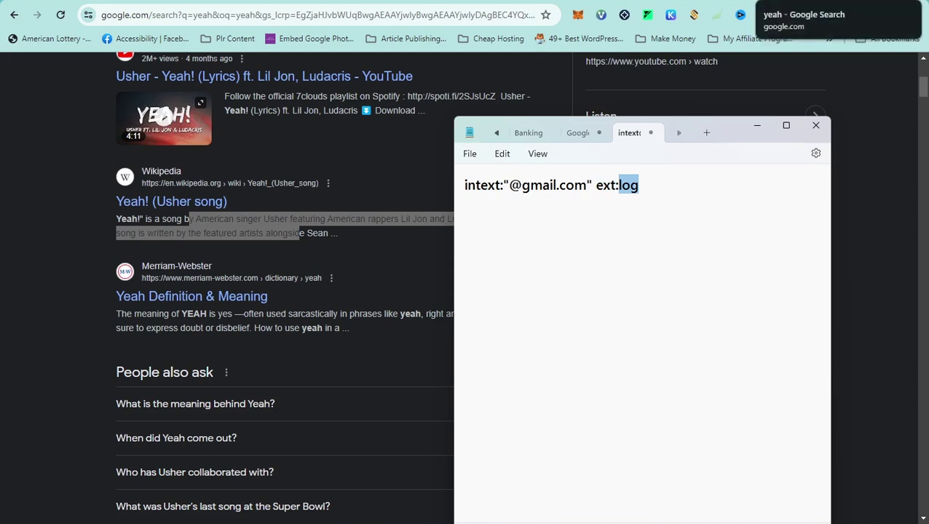
{"action": "left_click", "coordinate": [751, 2]}
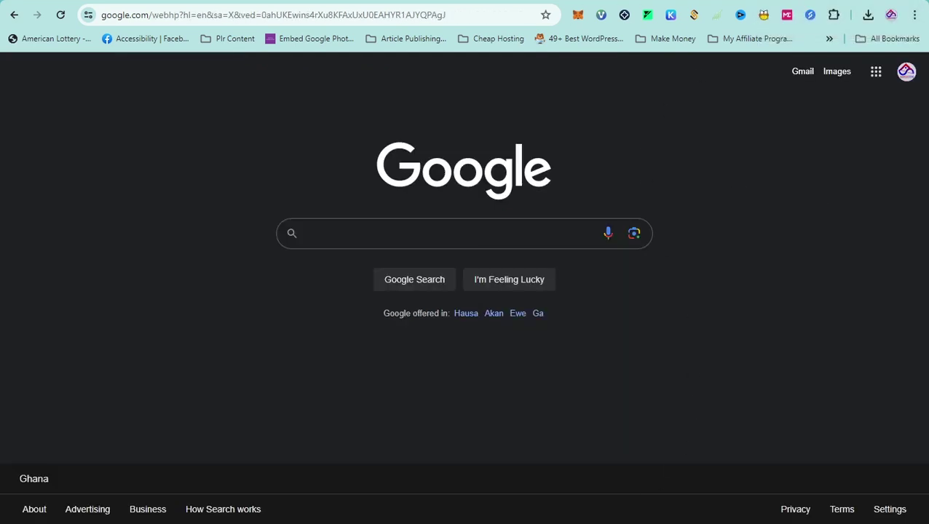
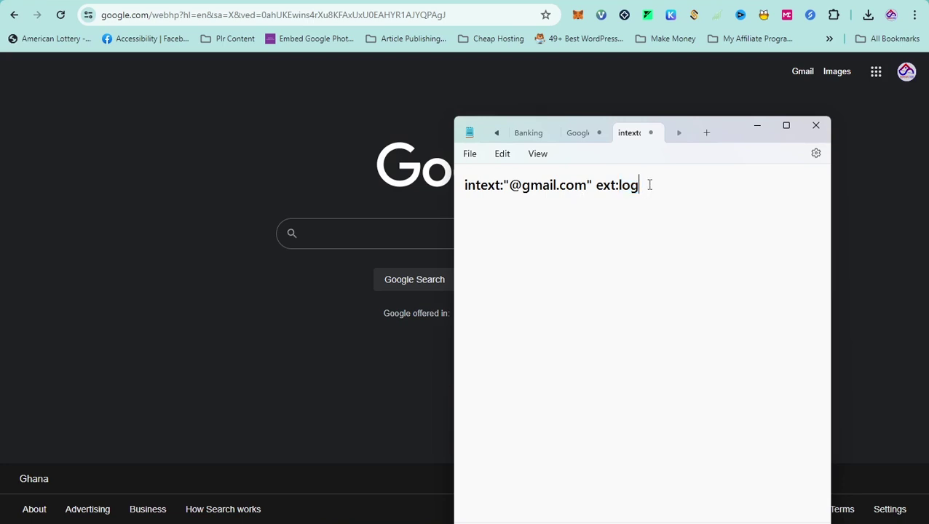
{"action": "left_click_drag", "start_coordinate": [648, 184], "coordinate": [439, 187]}
{"action": "right_click", "coordinate": [483, 191]}
{"action": "left_click", "coordinate": [520, 259]}
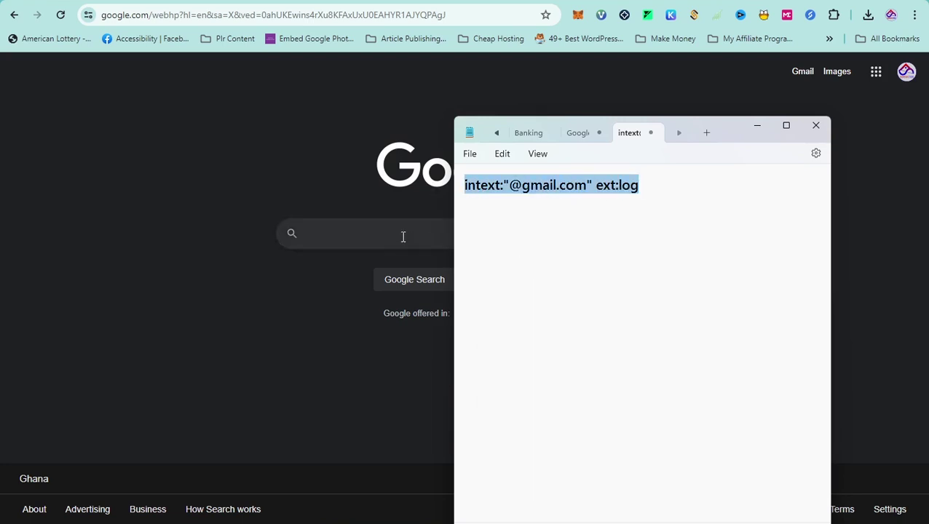
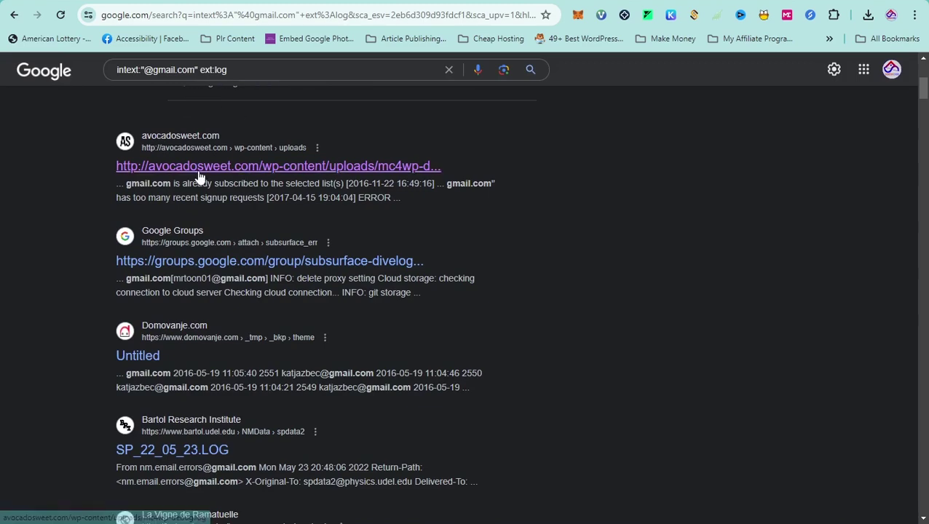
{"action": "left_click", "coordinate": [198, 169]}
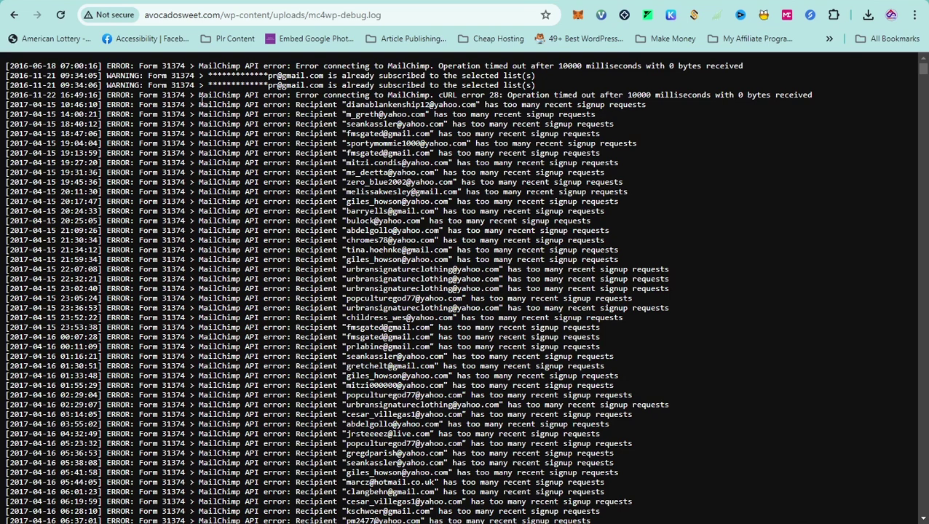
Examine the recipient entries in mc4wp-debug.log down to the end of the file.
{"action": "left_click_drag", "start_coordinate": [198, 99], "coordinate": [239, 95]}
{"action": "left_click_drag", "start_coordinate": [347, 106], "coordinate": [478, 106]}
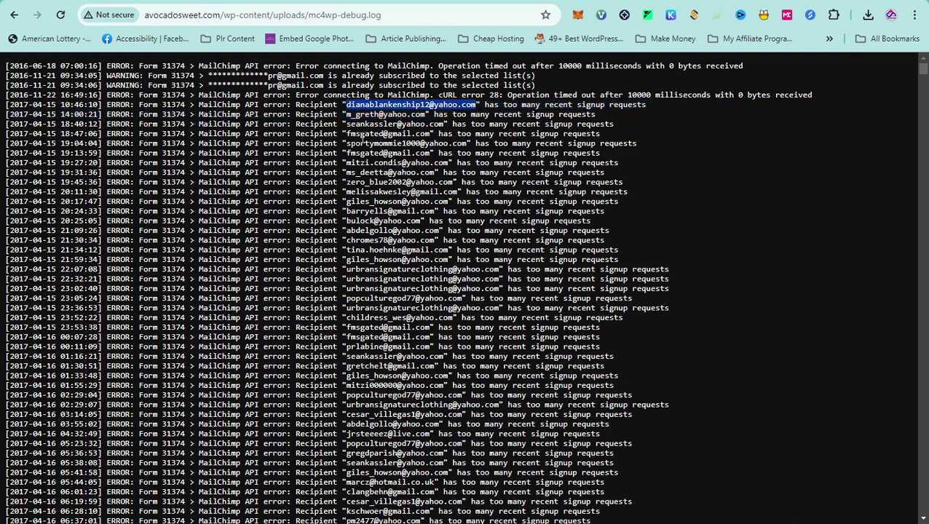
{"action": "left_click_drag", "start_coordinate": [360, 134], "coordinate": [403, 125]}
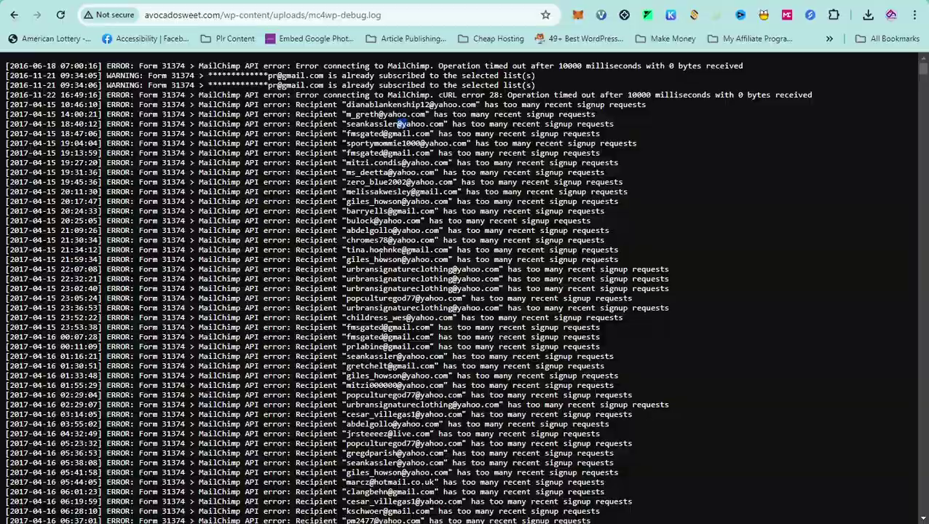
{"action": "left_click_drag", "start_coordinate": [387, 275], "coordinate": [451, 246]}
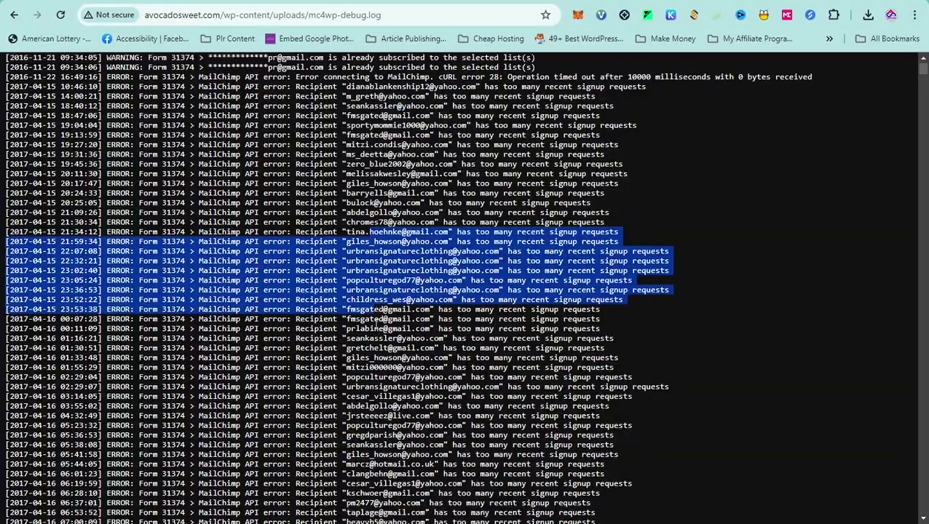
{"action": "scroll", "coordinate": [786, 115], "scroll_direction": "down", "scroll_amount": 15}
{"action": "left_click_drag", "start_coordinate": [920, 76], "coordinate": [878, 510]}
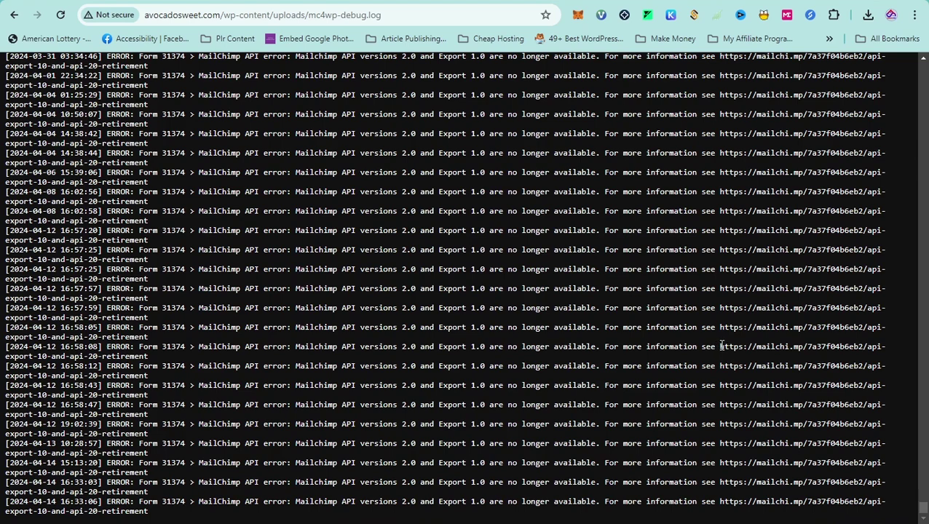
Copy the entire contents of mc4wp-debug.log into a blank Notepad document and move its window higher on the screen.
{"action": "key", "text": "ctrl+a"}
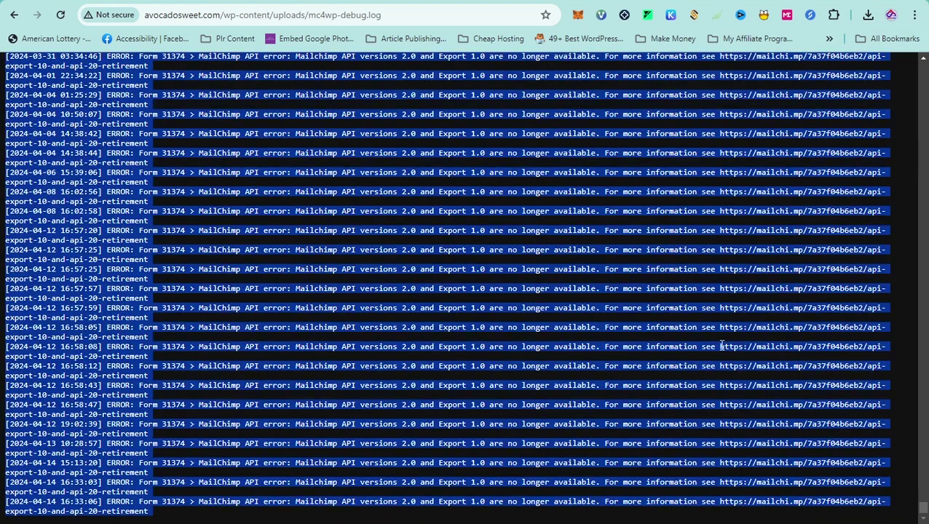
{"action": "right_click", "coordinate": [576, 190]}
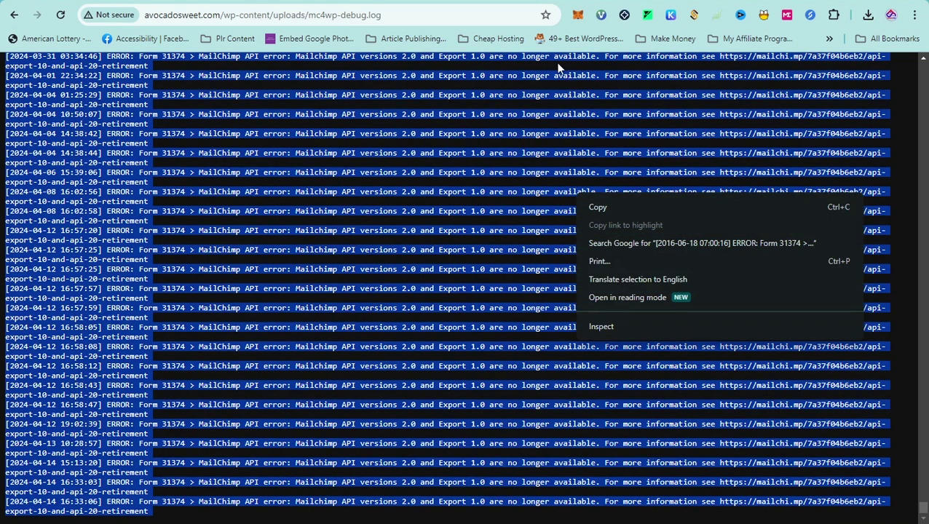
{"action": "left_click", "coordinate": [597, 207]}
{"action": "left_click", "coordinate": [593, 522]}
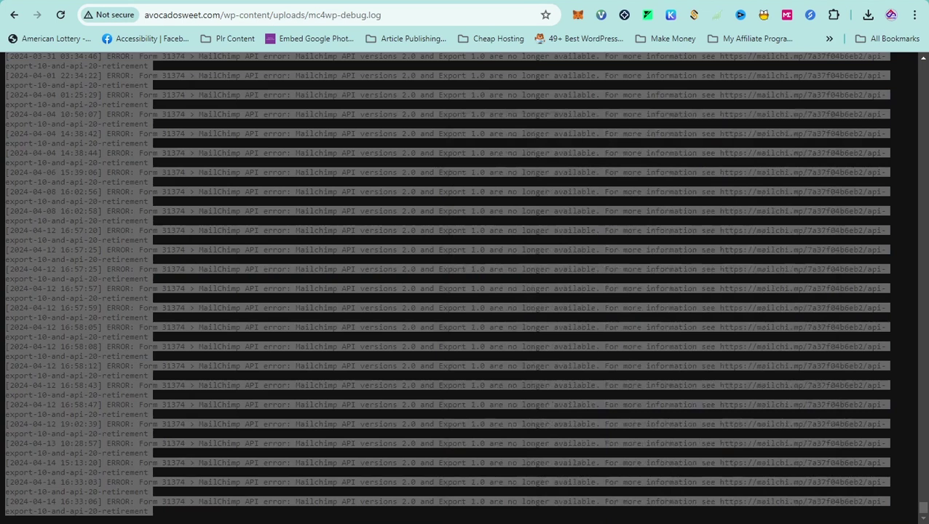
{"action": "left_click", "coordinate": [705, 132]}
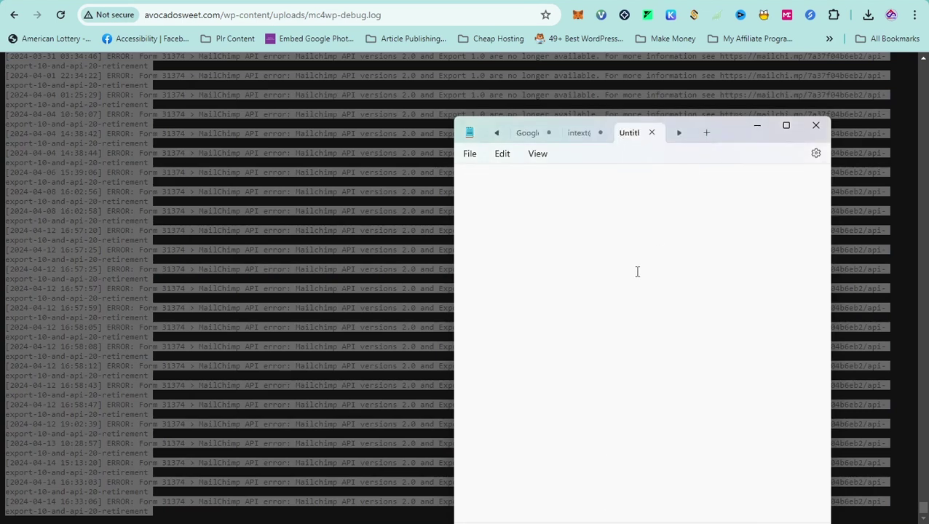
{"action": "key", "text": "ctrl+v"}
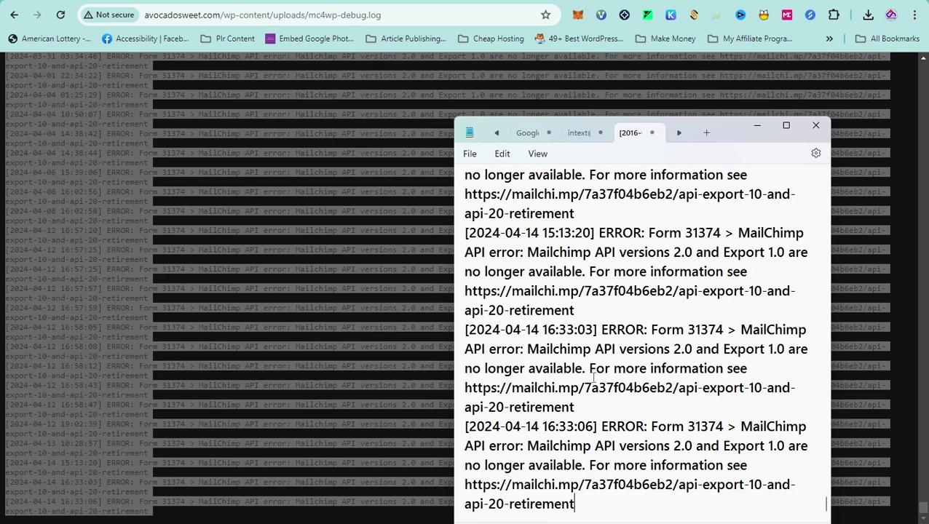
{"action": "scroll", "coordinate": [597, 361], "scroll_direction": "up", "scroll_amount": 1}
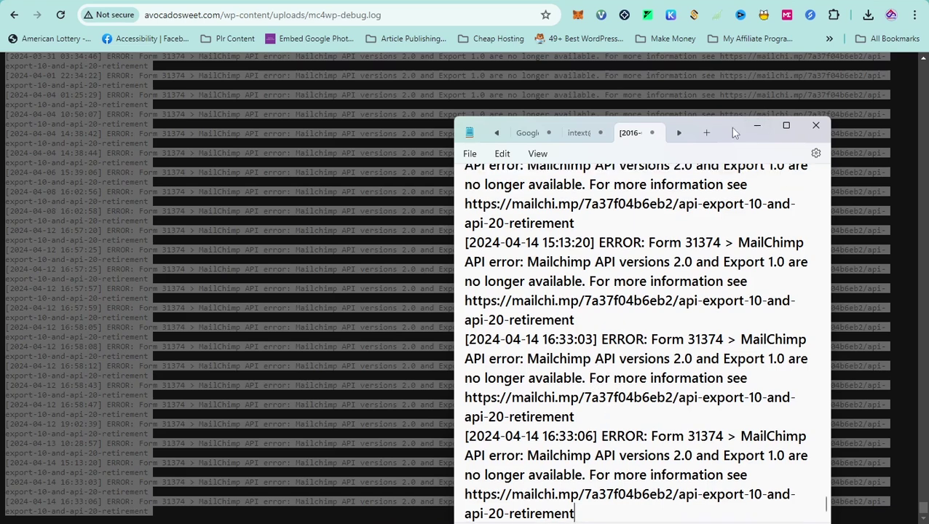
{"action": "left_click_drag", "start_coordinate": [734, 132], "coordinate": [730, 40]}
{"action": "key", "text": "ctrl+End"}
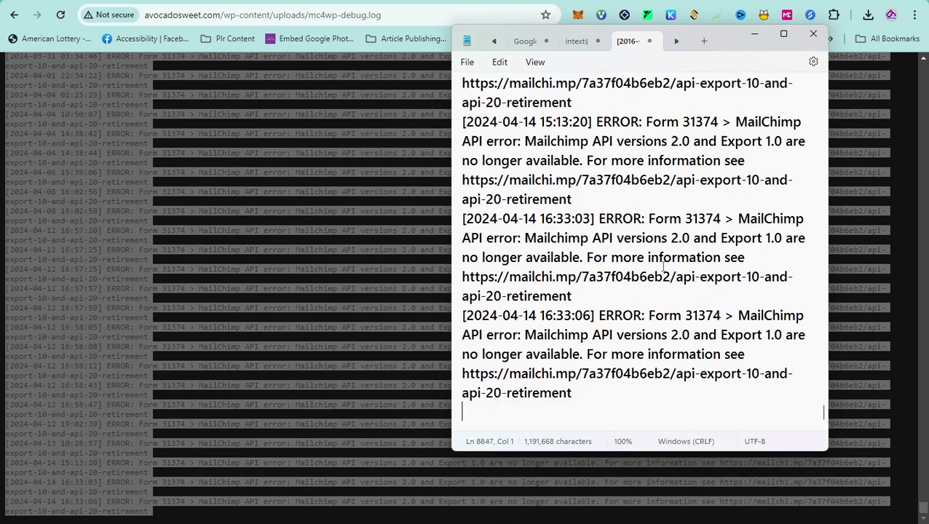
Return to the search results, download the Google Groups file subsurface_err.log, open it in Notepad just once, and look through it.
{"action": "left_click", "coordinate": [321, 129]}
{"action": "left_click", "coordinate": [13, 16]}
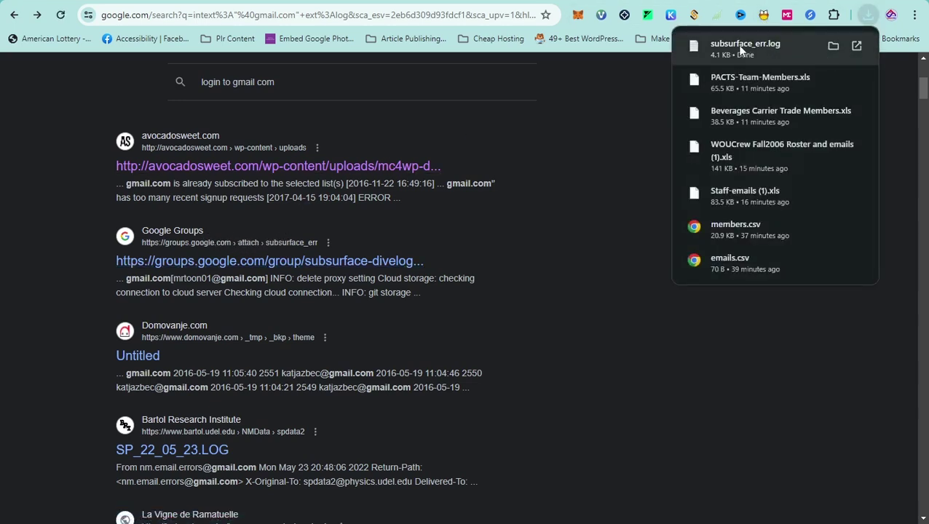
{"action": "left_click", "coordinate": [856, 46]}
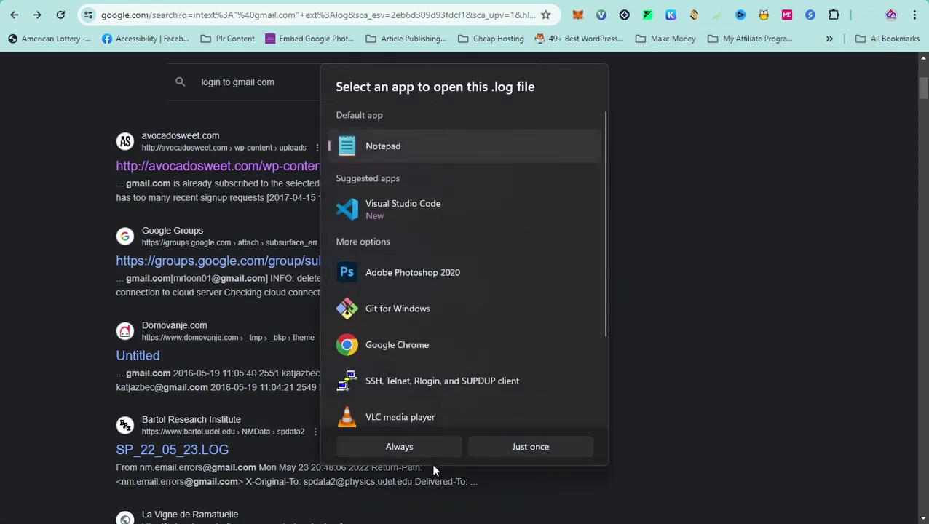
{"action": "left_click", "coordinate": [518, 450]}
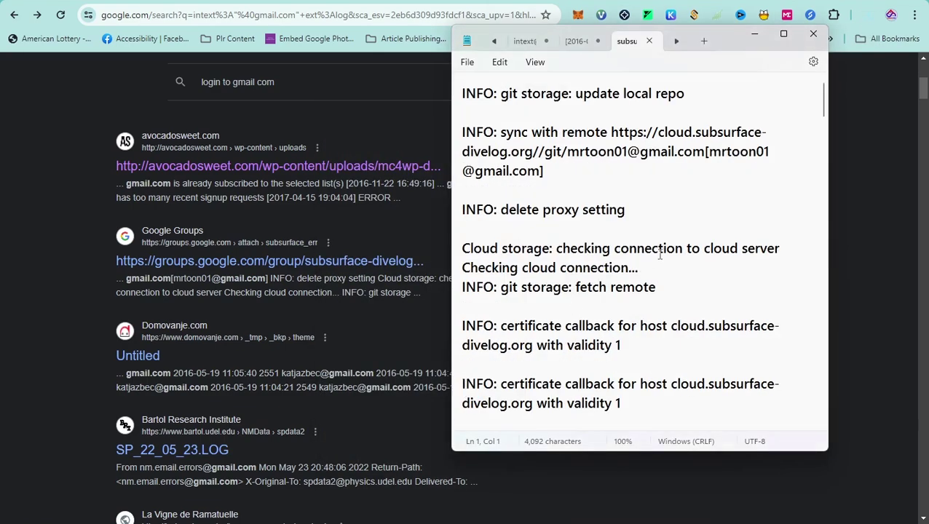
{"action": "scroll", "coordinate": [666, 247], "scroll_direction": "down", "scroll_amount": 4}
{"action": "scroll", "coordinate": [721, 208], "scroll_direction": "down", "scroll_amount": 15}
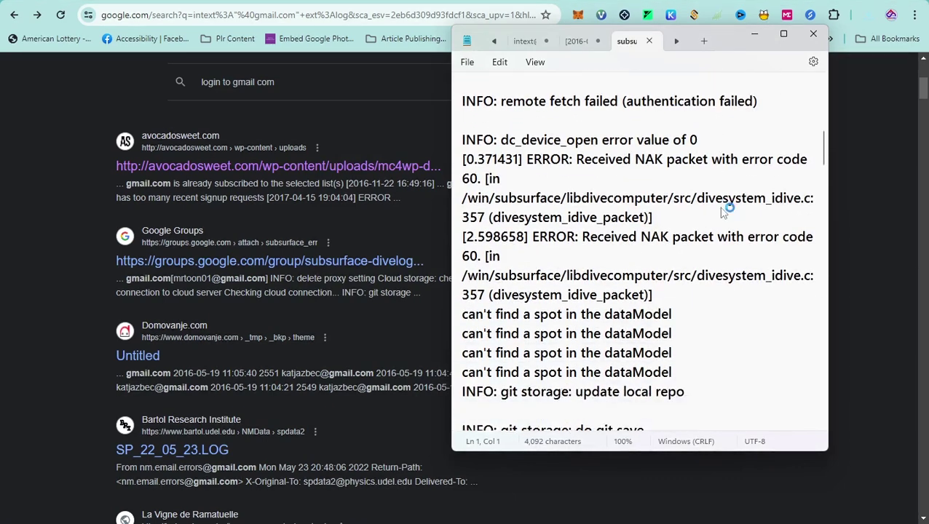
{"action": "scroll", "coordinate": [728, 200], "scroll_direction": "up", "scroll_amount": 5}
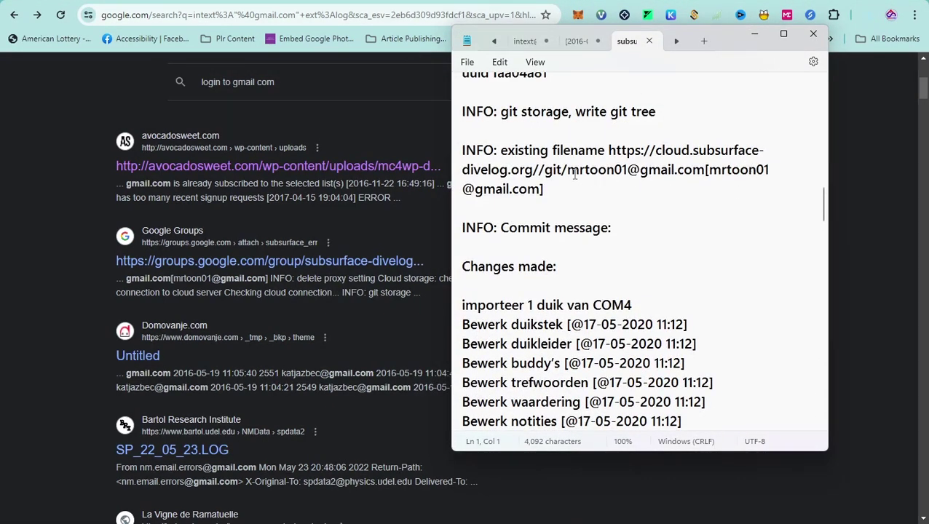
Review subsurface_err.log, copy its entire contents, and append them to the end of the note holding the mc4wp-debug.log text, followed by a new line.
{"action": "left_click_drag", "start_coordinate": [568, 171], "coordinate": [704, 172]}
{"action": "left_click_drag", "start_coordinate": [824, 213], "coordinate": [804, 371]}
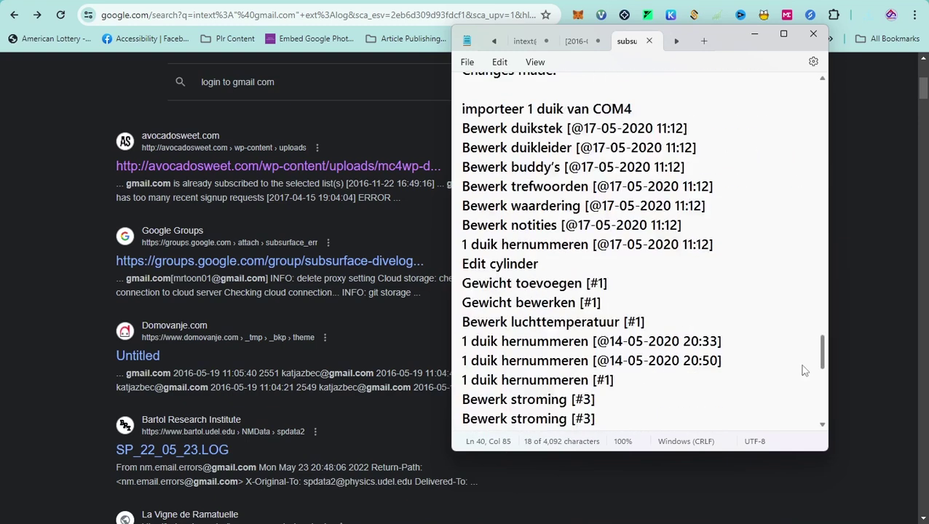
{"action": "scroll", "coordinate": [802, 377], "scroll_direction": "down", "scroll_amount": 6}
{"action": "scroll", "coordinate": [711, 197], "scroll_direction": "up", "scroll_amount": 1}
{"action": "left_click", "coordinate": [657, 177]}
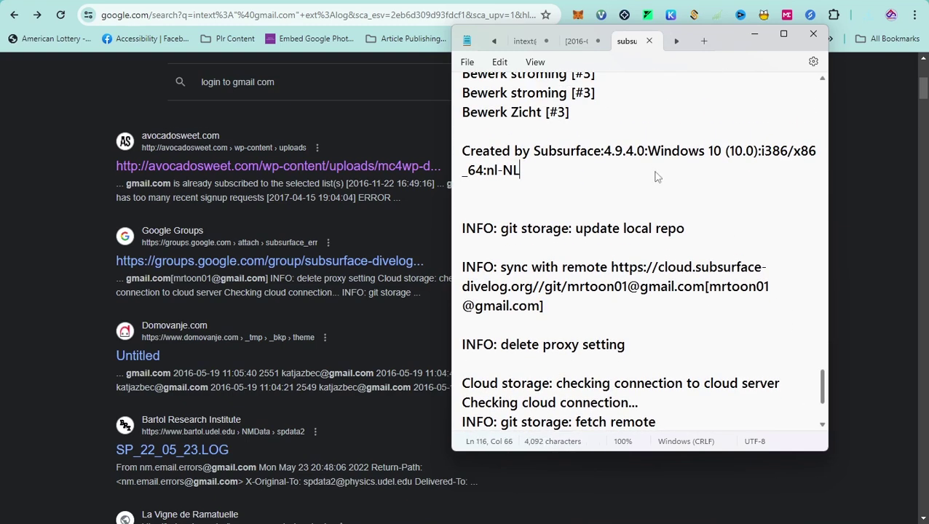
{"action": "key", "text": "ctrl+a"}
{"action": "key", "text": "ctrl+c"}
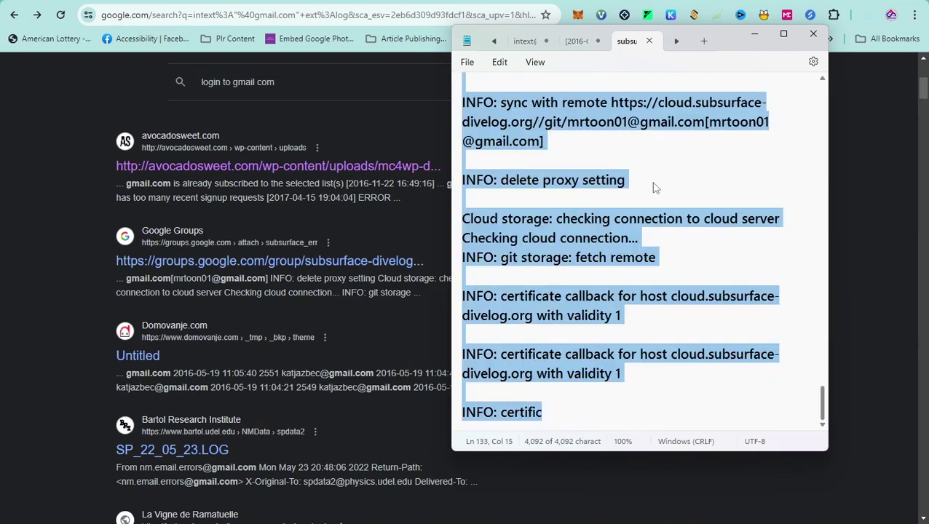
{"action": "left_click", "coordinate": [576, 42]}
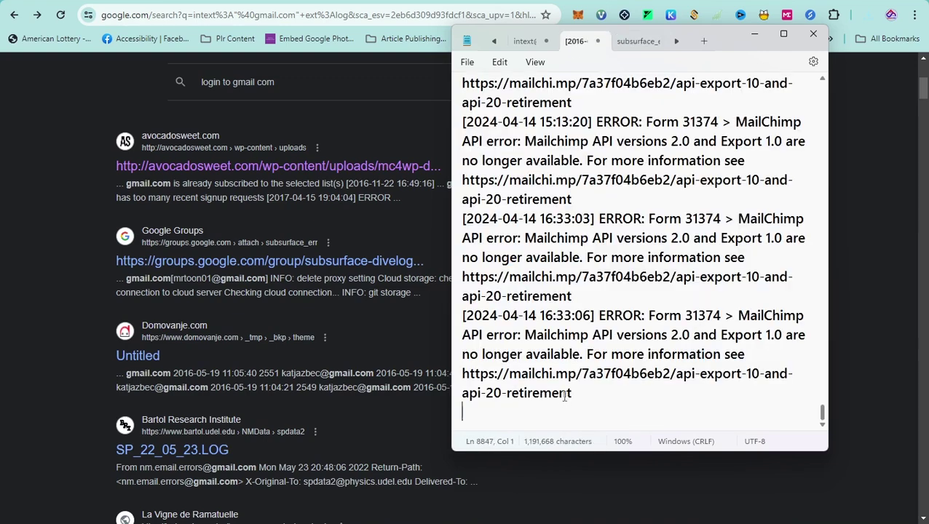
{"action": "key", "text": "ctrl+v"}
{"action": "key", "text": "Return"}
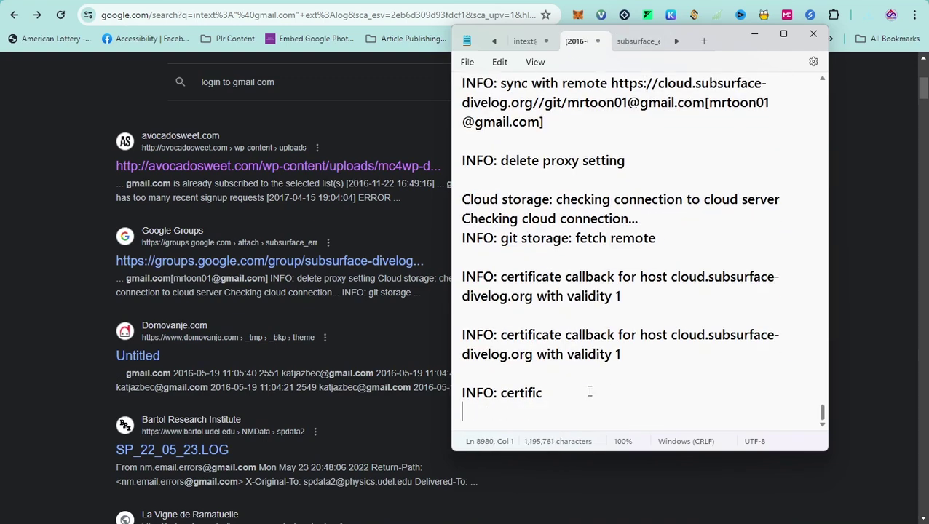
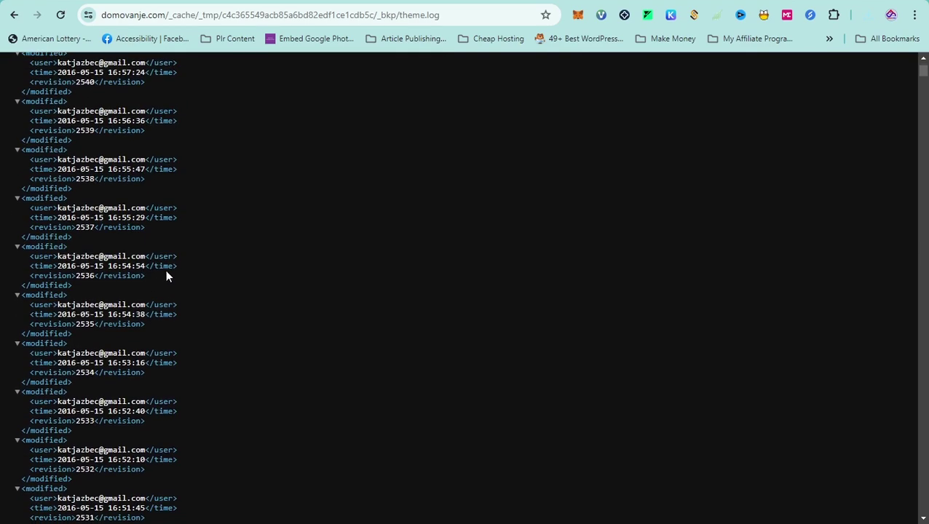
Look through theme.log on domovanje.com to its end, copy all of it, and append it to the collected log text in Notepad.
{"action": "scroll", "coordinate": [793, 240], "scroll_direction": "down", "scroll_amount": 4}
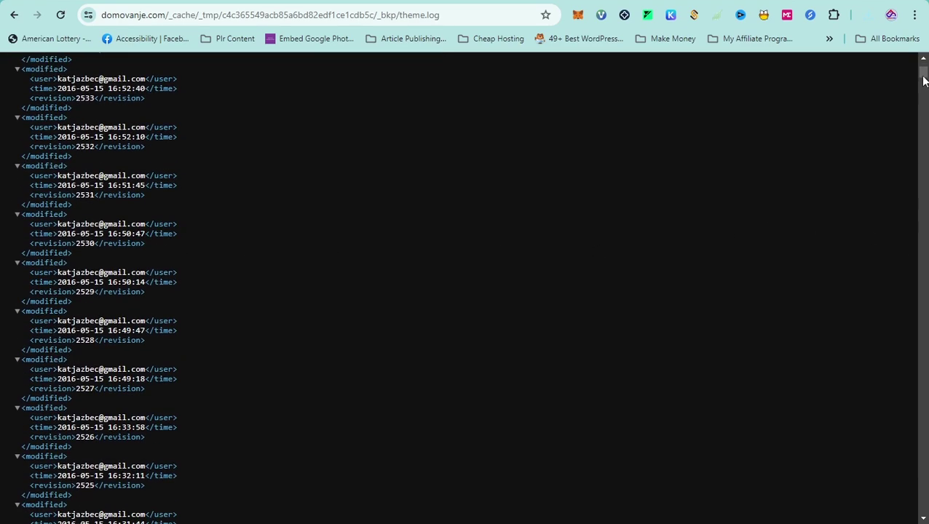
{"action": "left_click_drag", "start_coordinate": [922, 80], "coordinate": [921, 182]}
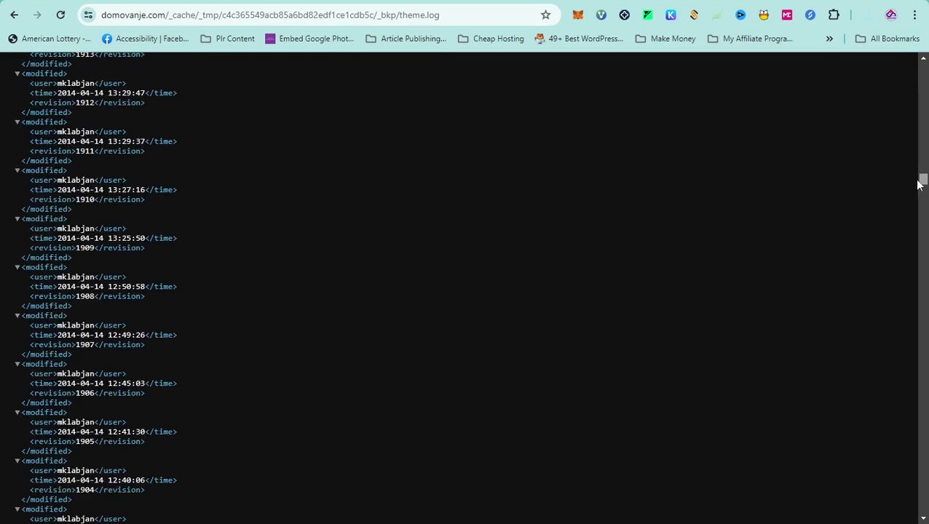
{"action": "double_click", "coordinate": [66, 276]}
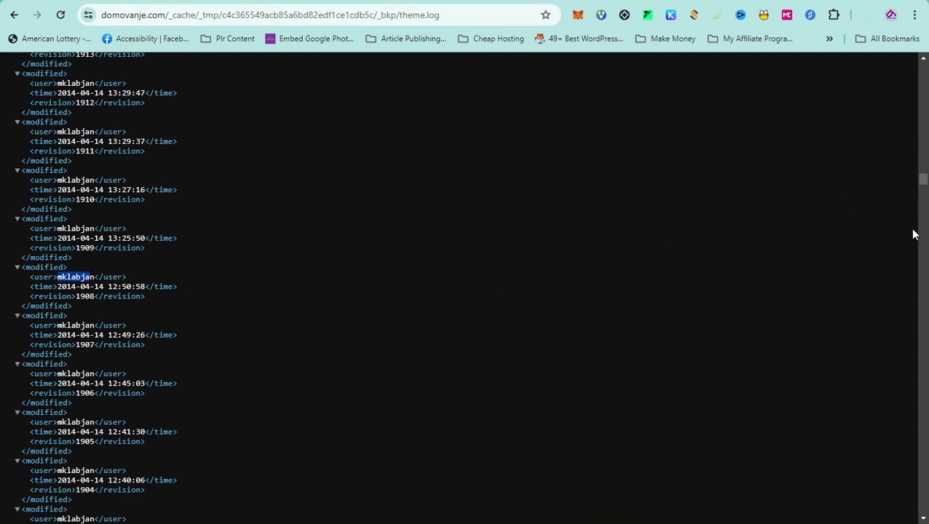
{"action": "left_click_drag", "start_coordinate": [923, 181], "coordinate": [901, 514]}
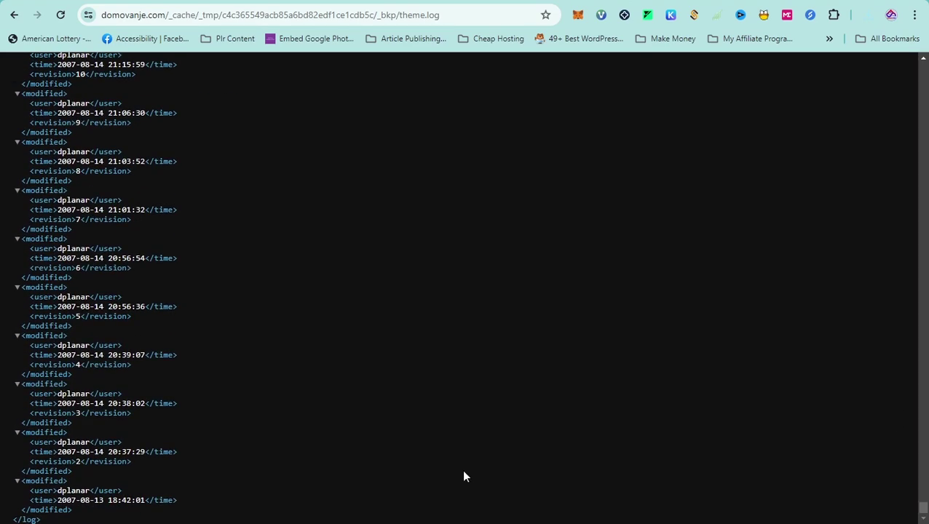
{"action": "key", "text": "ctrl+a"}
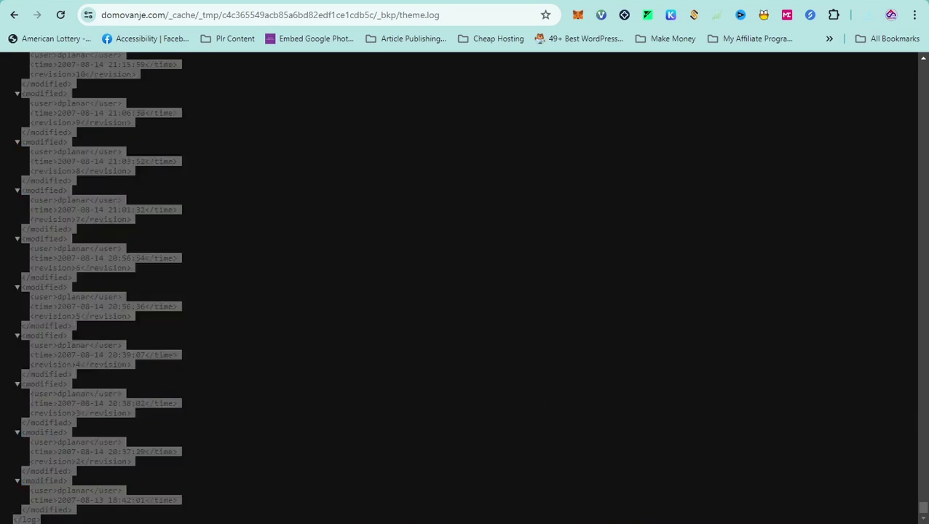
{"action": "key", "text": "ctrl+v"}
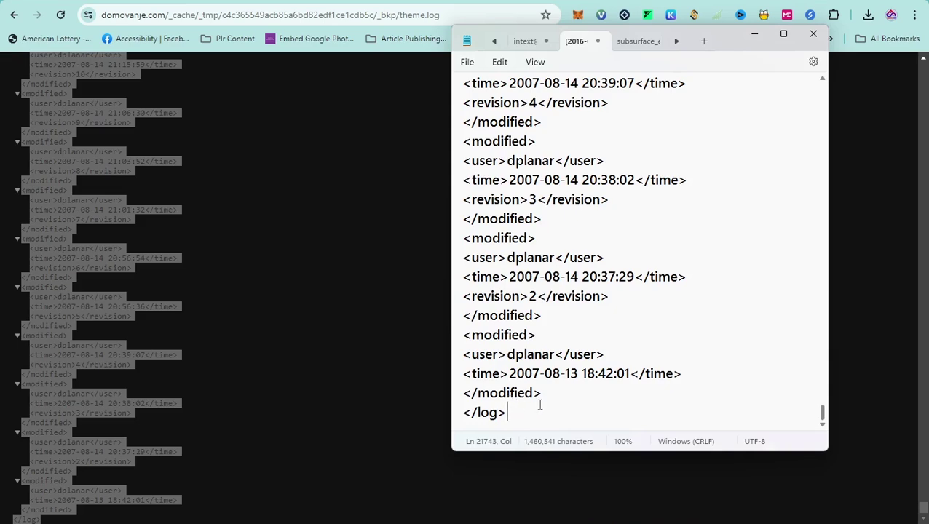
{"action": "scroll", "coordinate": [586, 211], "scroll_direction": "up", "scroll_amount": 3}
{"action": "scroll", "coordinate": [596, 261], "scroll_direction": "down", "scroll_amount": 3}
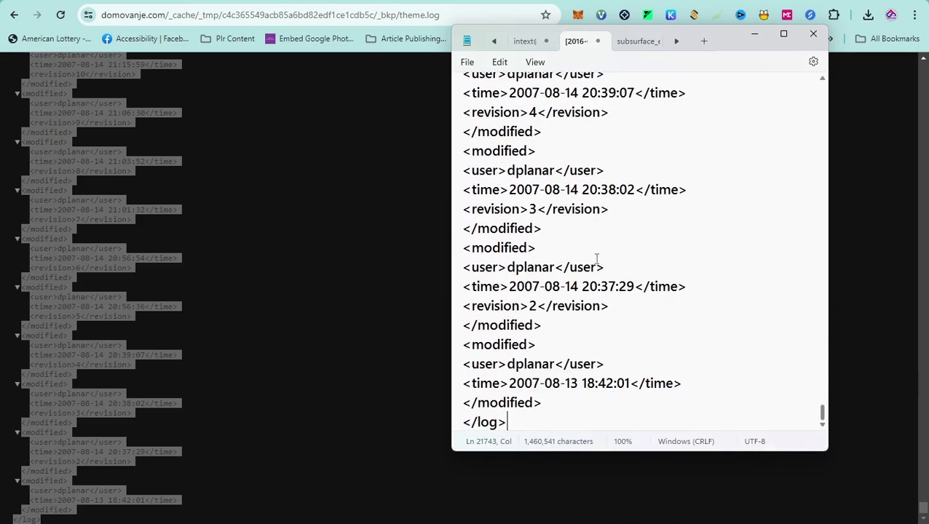
{"action": "left_click", "coordinate": [385, 300]}
{"action": "left_click", "coordinate": [15, 14]}
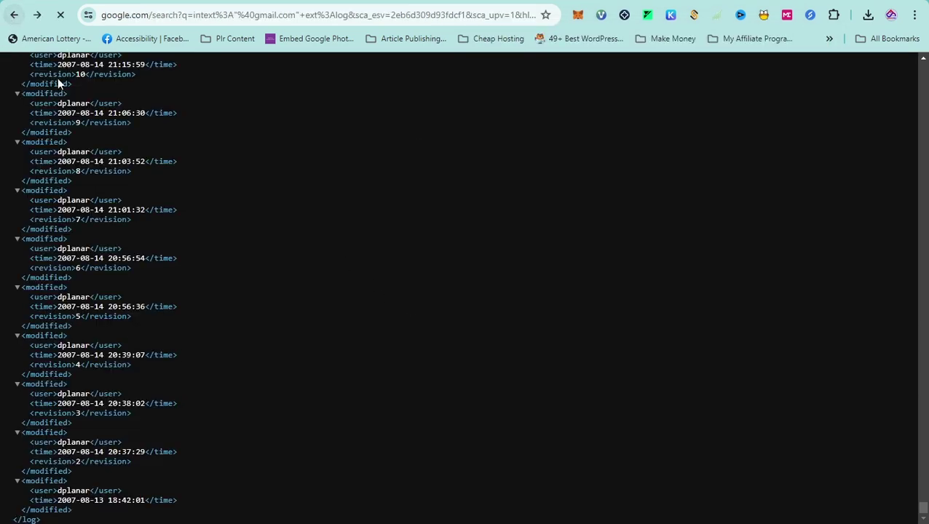
{"action": "scroll", "coordinate": [304, 270], "scroll_direction": "down", "scroll_amount": 18}
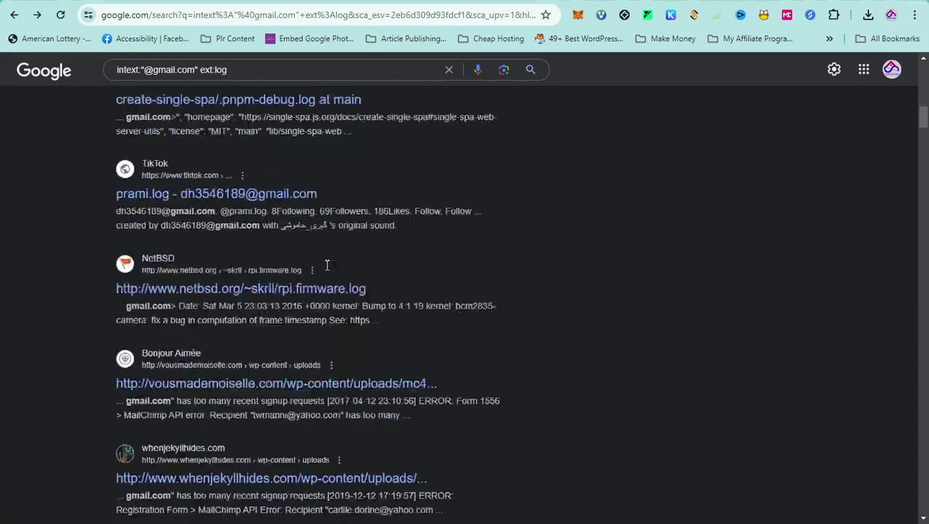
{"action": "scroll", "coordinate": [332, 262], "scroll_direction": "down", "scroll_amount": 20}
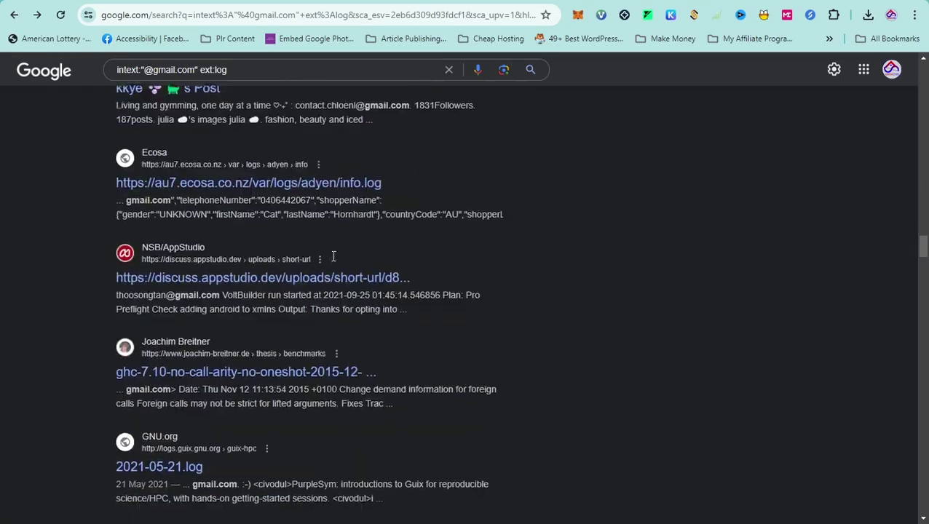
{"action": "scroll", "coordinate": [334, 256], "scroll_direction": "down", "scroll_amount": 20}
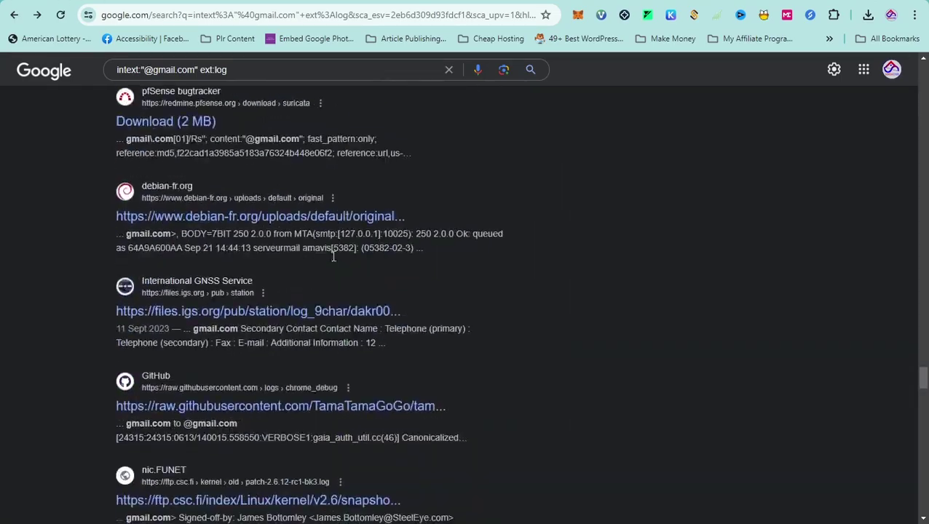
{"action": "scroll", "coordinate": [333, 256], "scroll_direction": "down", "scroll_amount": 20}
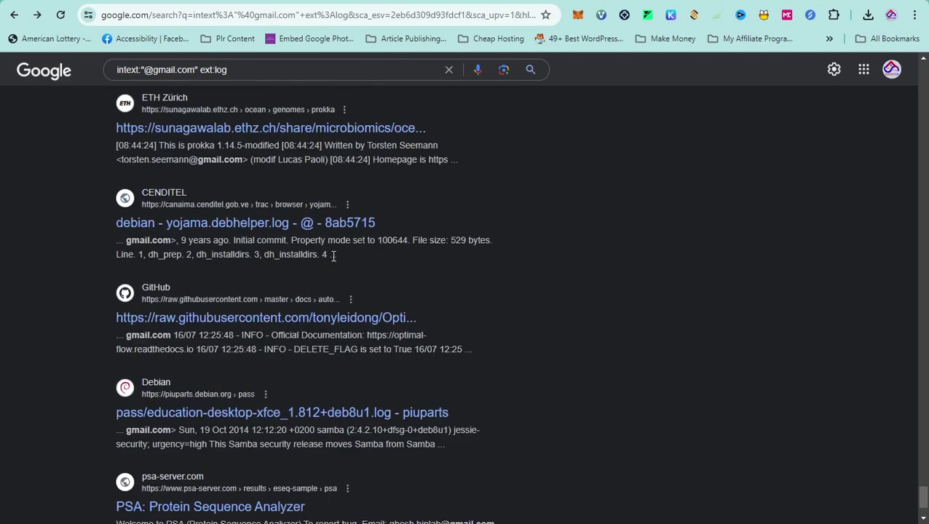
{"action": "scroll", "coordinate": [332, 254], "scroll_direction": "down", "scroll_amount": 2}
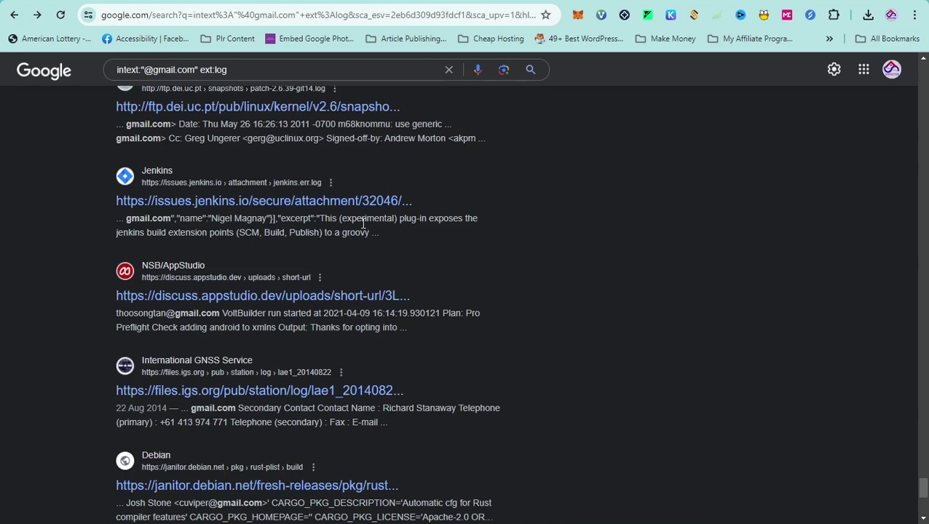
{"action": "scroll", "coordinate": [361, 222], "scroll_direction": "down", "scroll_amount": 4}
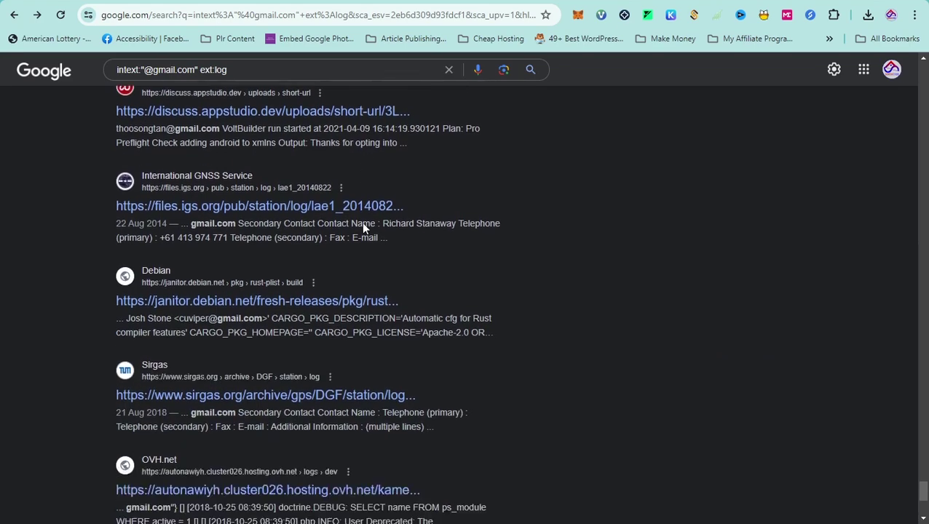
{"action": "scroll", "coordinate": [154, 219], "scroll_direction": "up", "scroll_amount": 3}
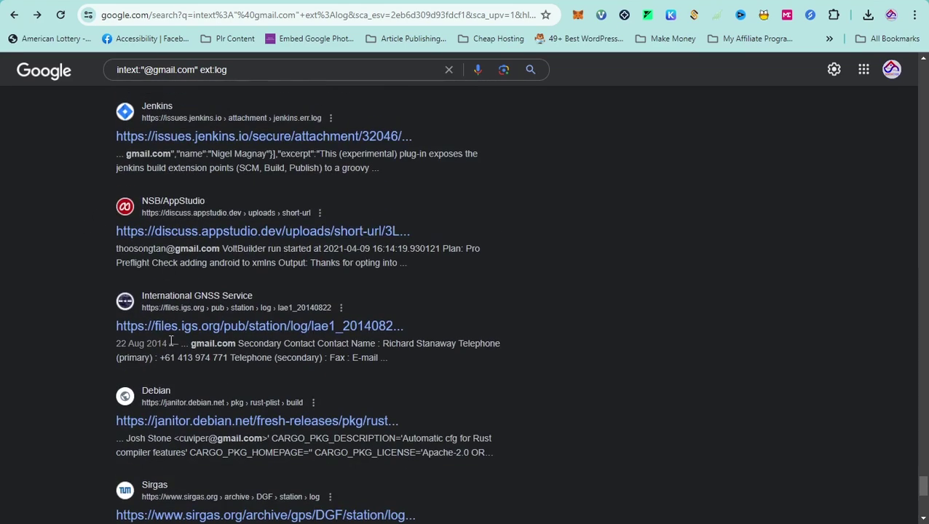
{"action": "scroll", "coordinate": [161, 344], "scroll_direction": "down", "scroll_amount": 5}
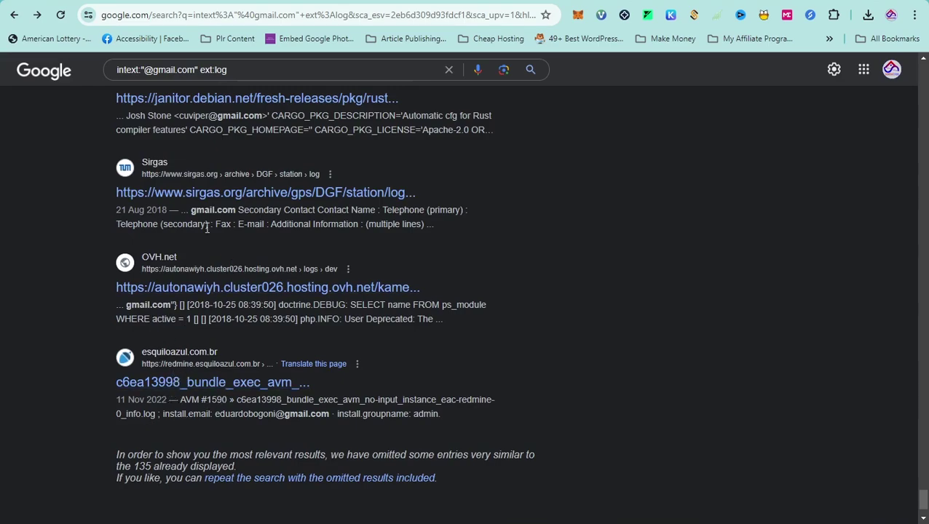
{"action": "scroll", "coordinate": [309, 238], "scroll_direction": "up", "scroll_amount": 20}
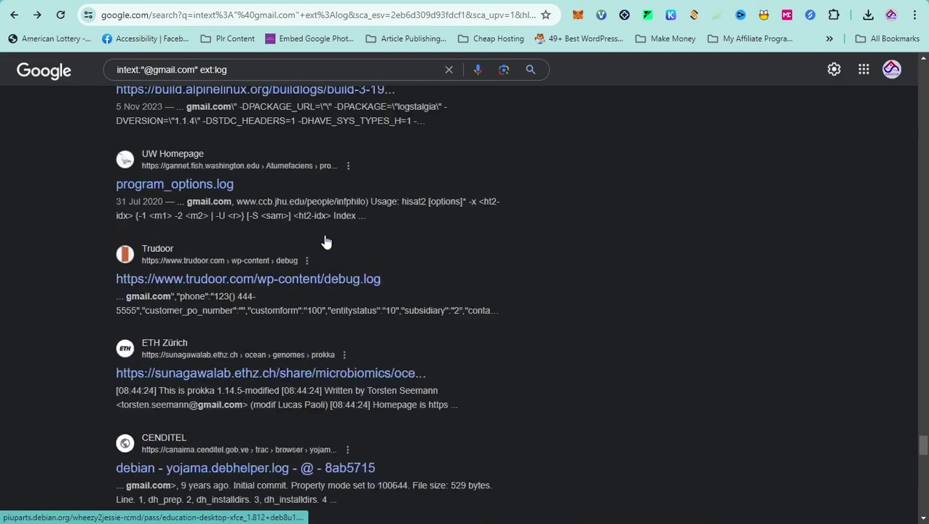
{"action": "scroll", "coordinate": [328, 240], "scroll_direction": "up", "scroll_amount": 8}
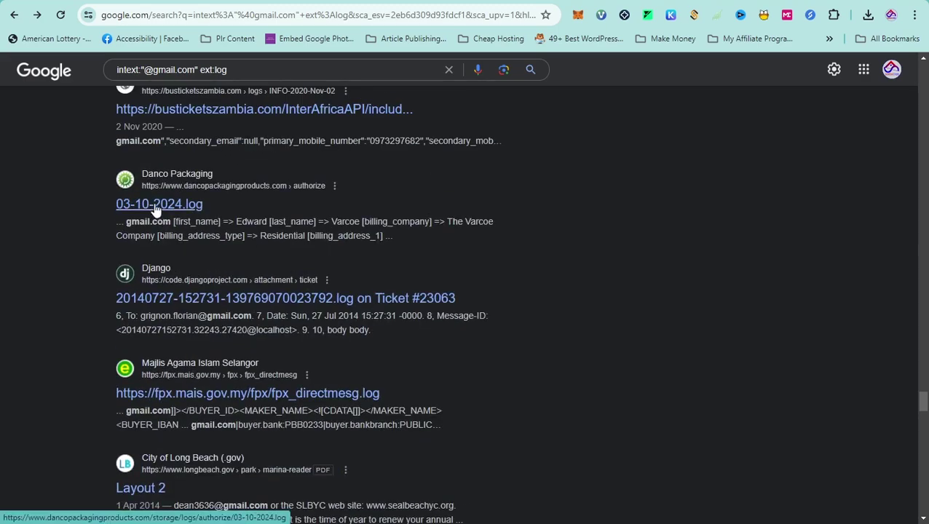
{"action": "scroll", "coordinate": [710, 242], "scroll_direction": "up", "scroll_amount": 1}
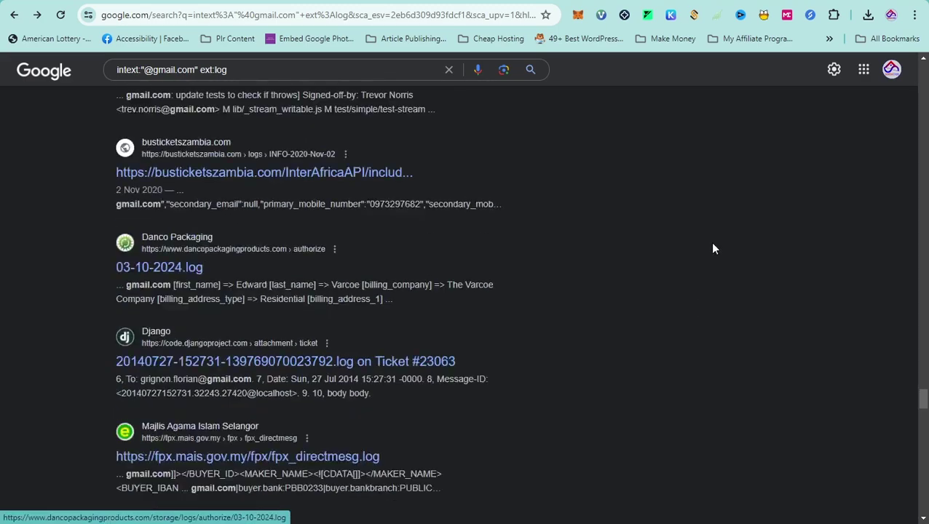
{"action": "scroll", "coordinate": [717, 239], "scroll_direction": "down", "scroll_amount": 20}
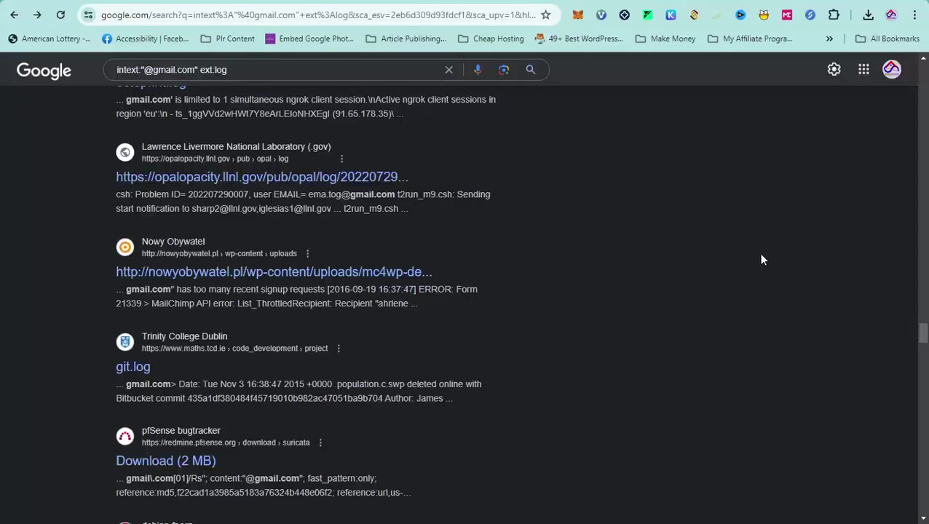
{"action": "scroll", "coordinate": [750, 129], "scroll_direction": "up", "scroll_amount": 7}
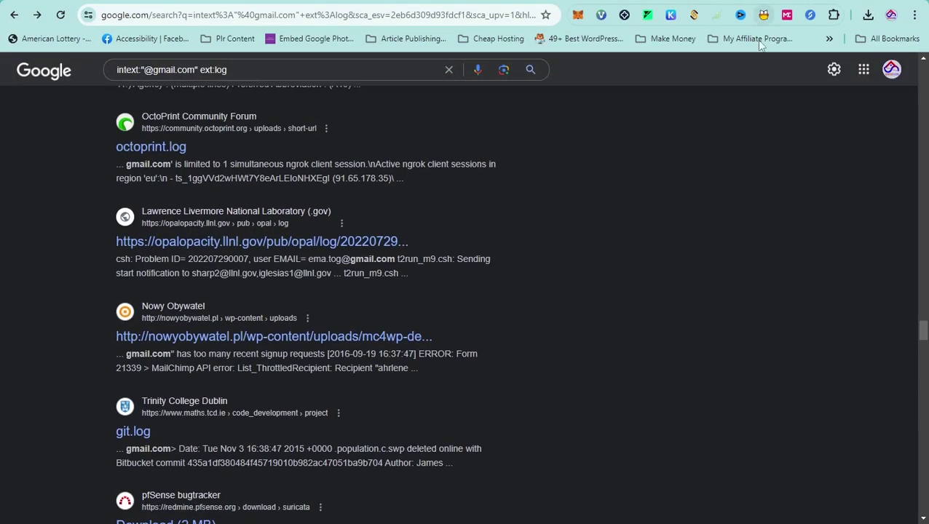
Switch to Notepad and review the end of the collected log text.
{"action": "key", "text": "alt+Tab"}
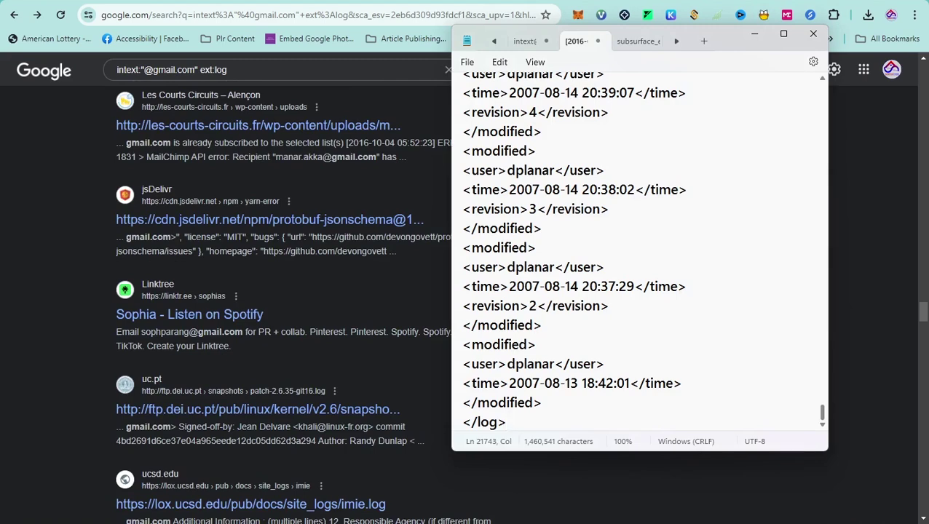
{"action": "left_click_drag", "start_coordinate": [536, 424], "coordinate": [465, 69]}
{"action": "left_click", "coordinate": [679, 314]}
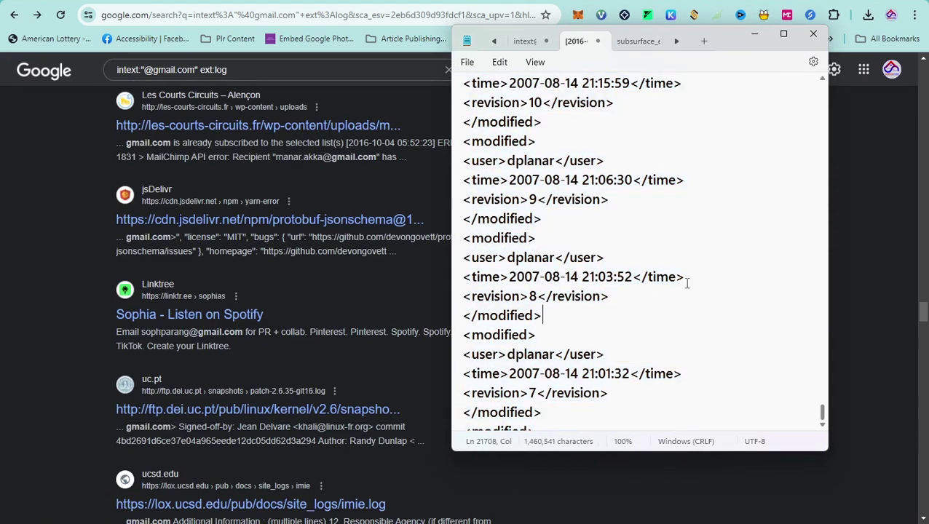
Open the Email Extractor on email-checker.net in the browser and check the maximum number of characters its text box accepts.
{"action": "left_click", "coordinate": [778, 2]}
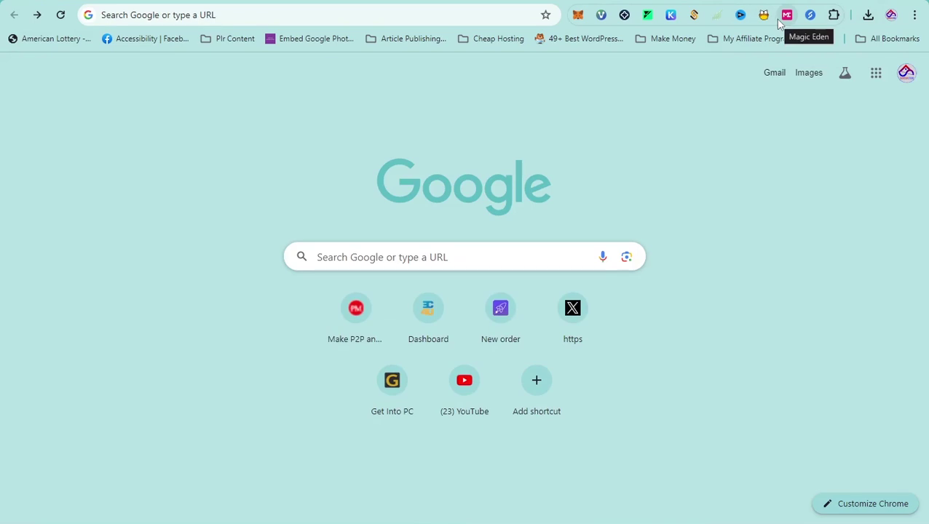
{"action": "left_click", "coordinate": [764, 0]}
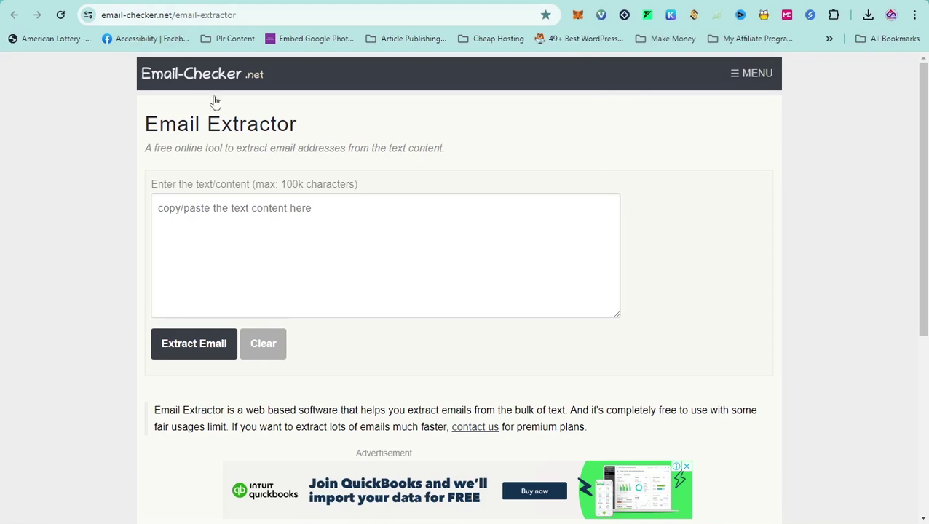
{"action": "left_click", "coordinate": [357, 235]}
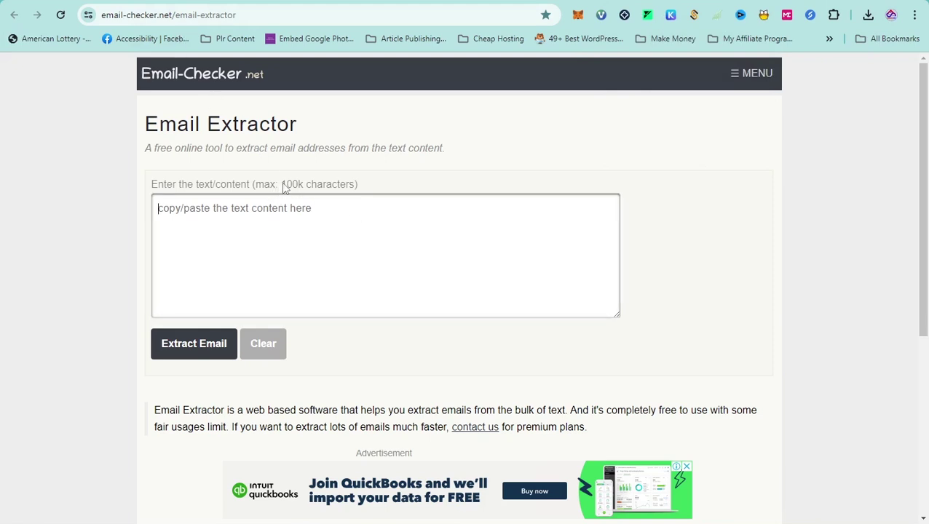
{"action": "left_click_drag", "start_coordinate": [280, 185], "coordinate": [299, 187]}
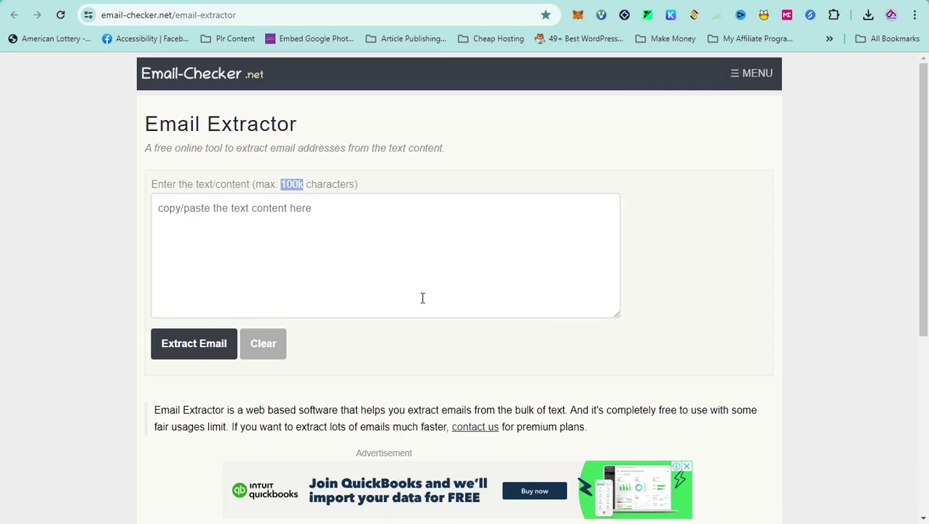
Look over the email extractors on browserling.com and lite14.us, and return to the Browserling one.
{"action": "left_click", "coordinate": [624, 521]}
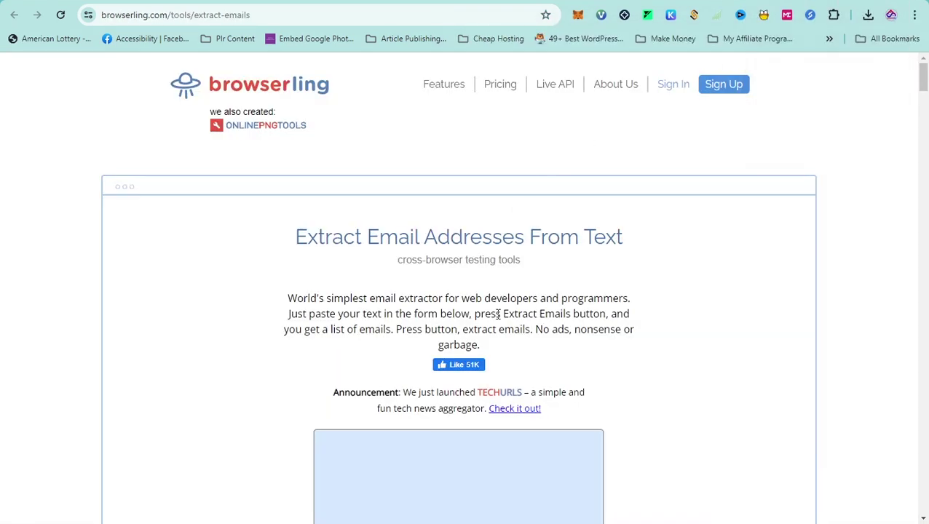
{"action": "scroll", "coordinate": [497, 313], "scroll_direction": "down", "scroll_amount": 5}
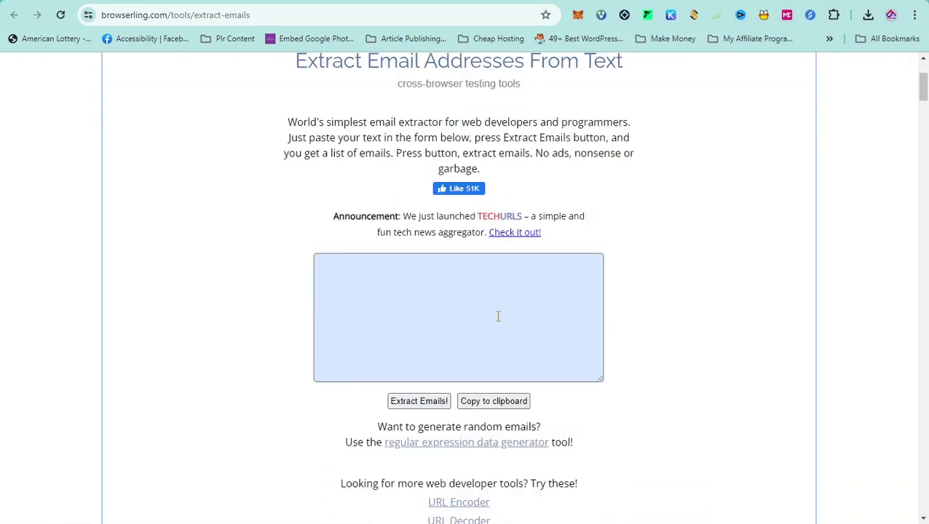
{"action": "scroll", "coordinate": [540, 304], "scroll_direction": "up", "scroll_amount": 4}
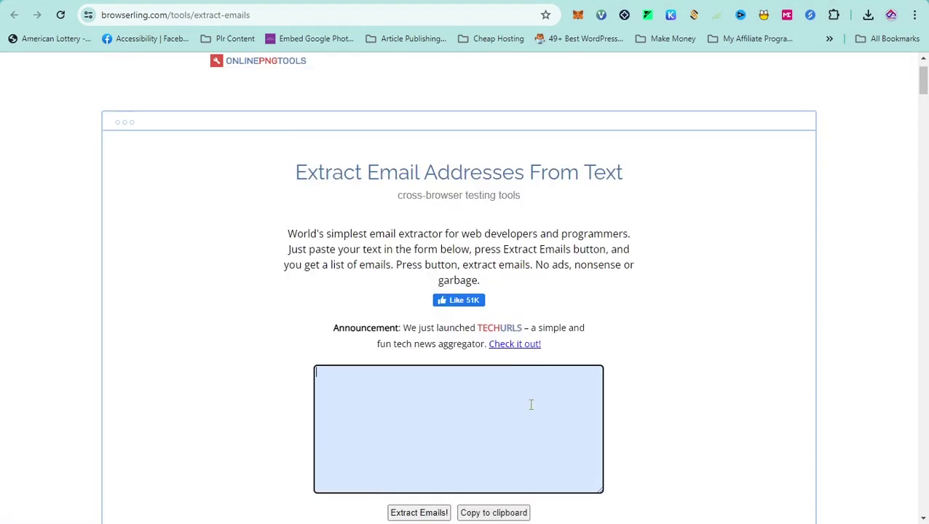
{"action": "scroll", "coordinate": [531, 403], "scroll_direction": "down", "scroll_amount": 1}
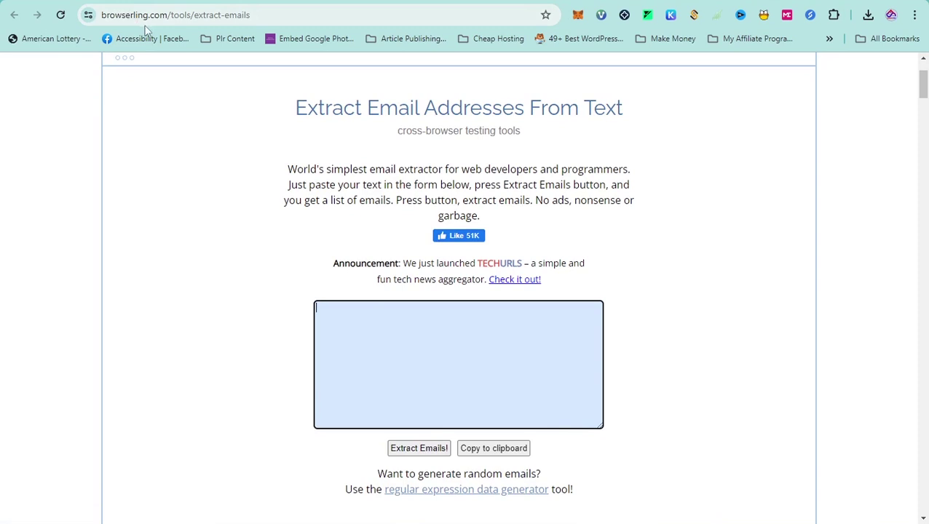
{"action": "left_click", "coordinate": [781, 4]}
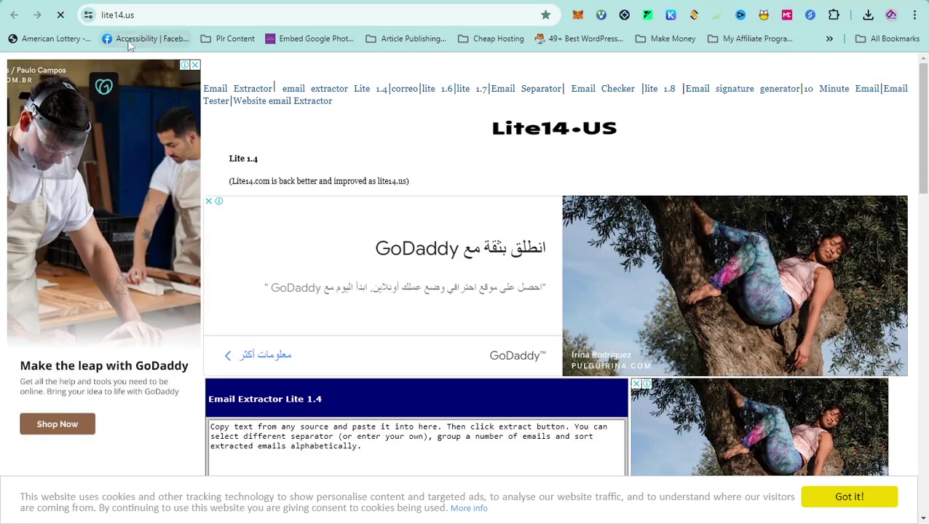
{"action": "scroll", "coordinate": [368, 141], "scroll_direction": "down", "scroll_amount": 4}
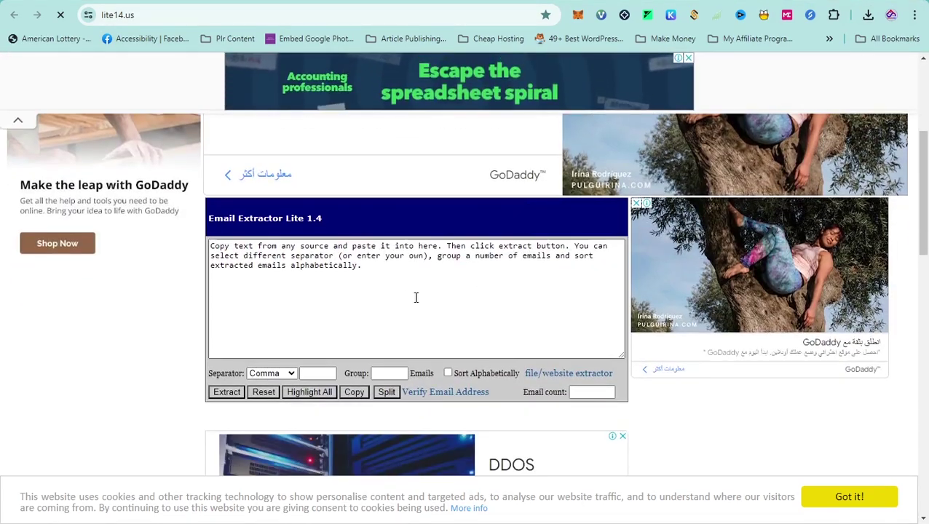
{"action": "left_click", "coordinate": [405, 296]}
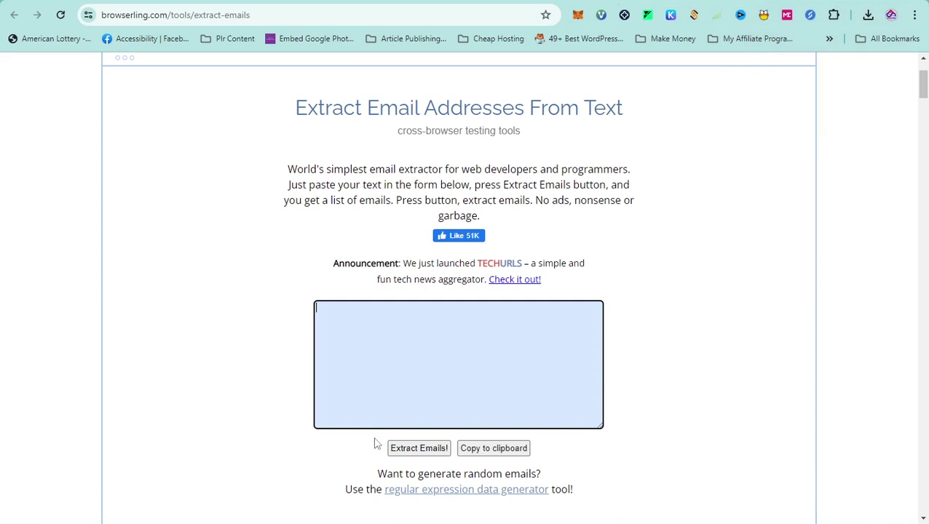
Copy all the collected log text from Notepad and paste it into the text box of Browserling's Extract Email Addresses From Text tool.
{"action": "key", "text": "alt+Tab"}
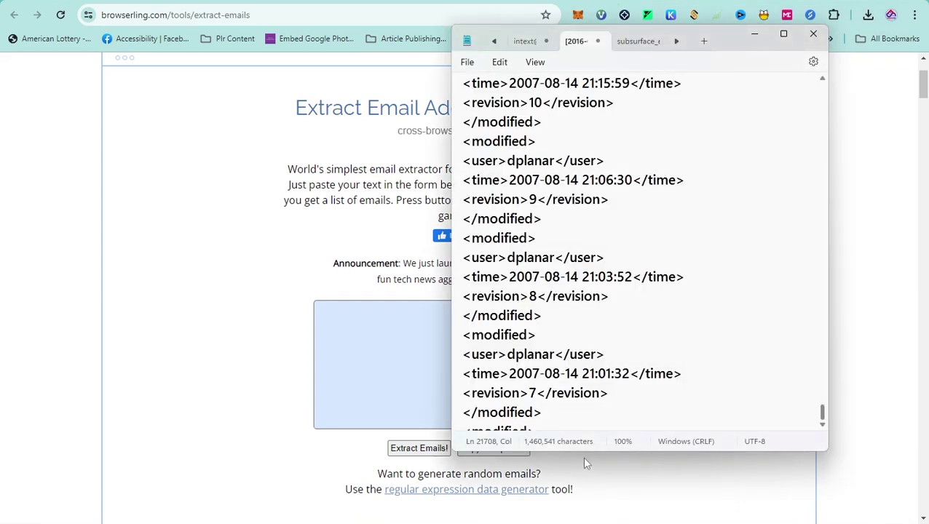
{"action": "key", "text": "ctrl+a"}
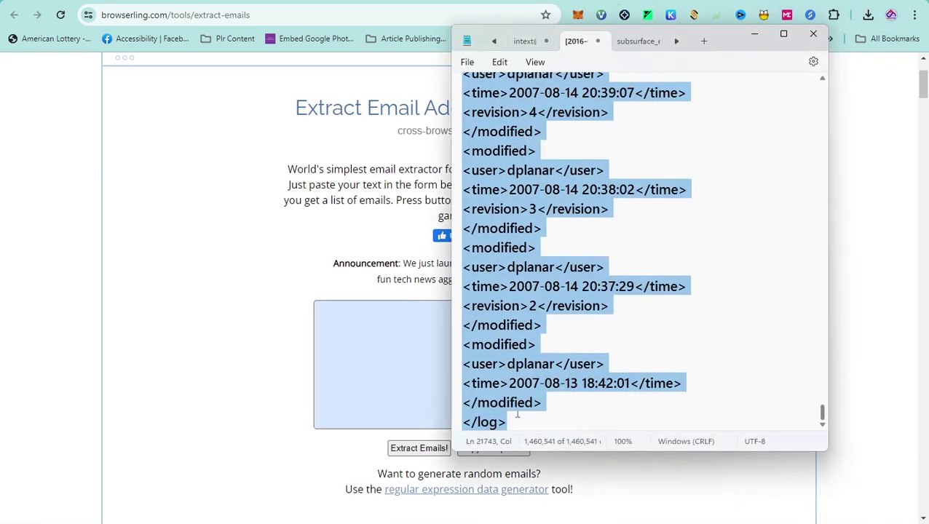
{"action": "left_click_drag", "start_coordinate": [518, 428], "coordinate": [440, 429]}
{"action": "left_click", "coordinate": [360, 355]}
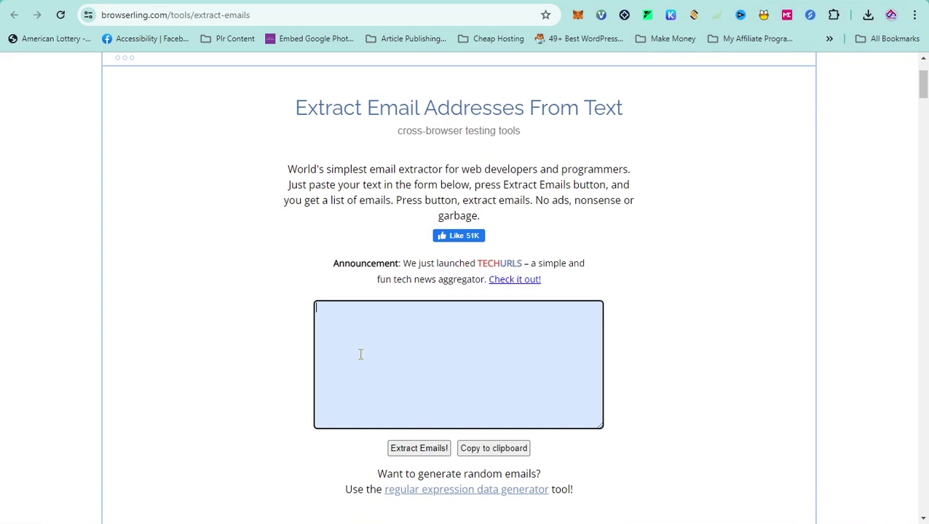
{"action": "key", "text": "ctrl+v"}
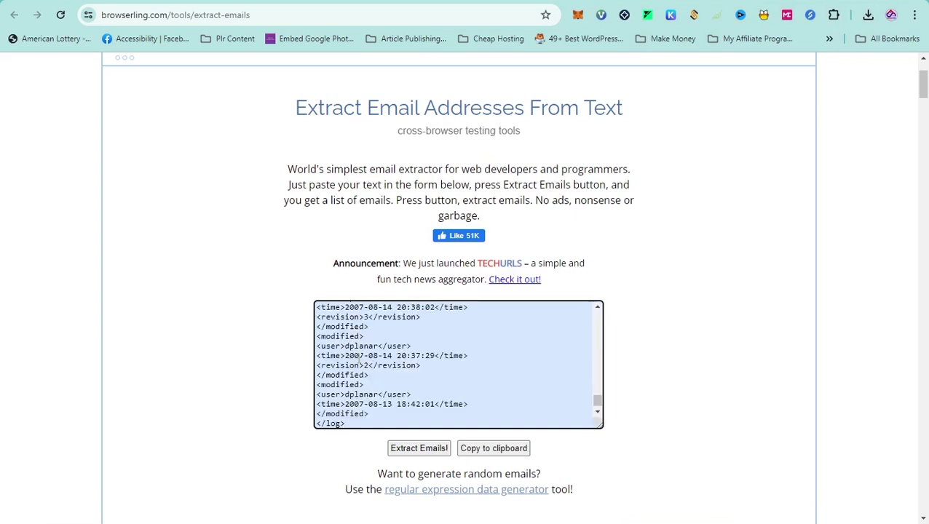
Check the beginning and end of the pasted log text, and extract the email addresses from it.
{"action": "left_click_drag", "start_coordinate": [349, 429], "coordinate": [315, 422]}
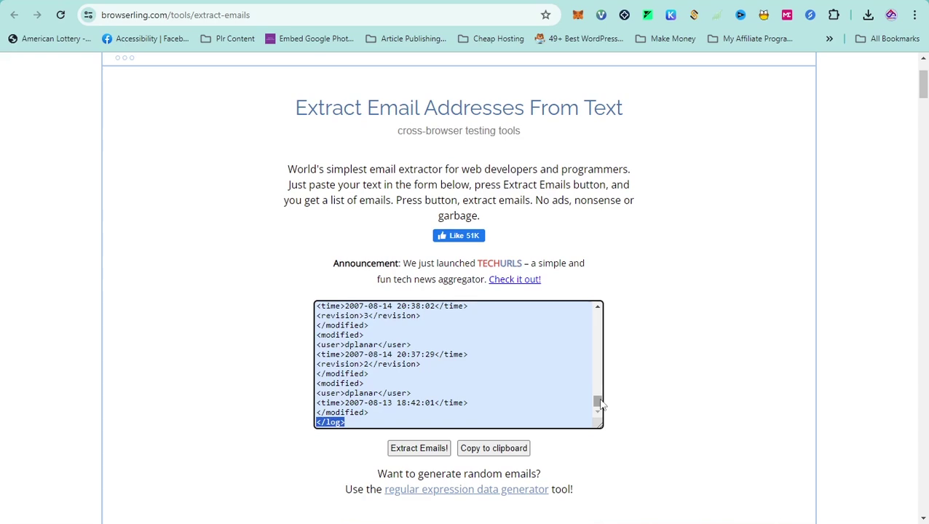
{"action": "left_click_drag", "start_coordinate": [597, 402], "coordinate": [597, 324]}
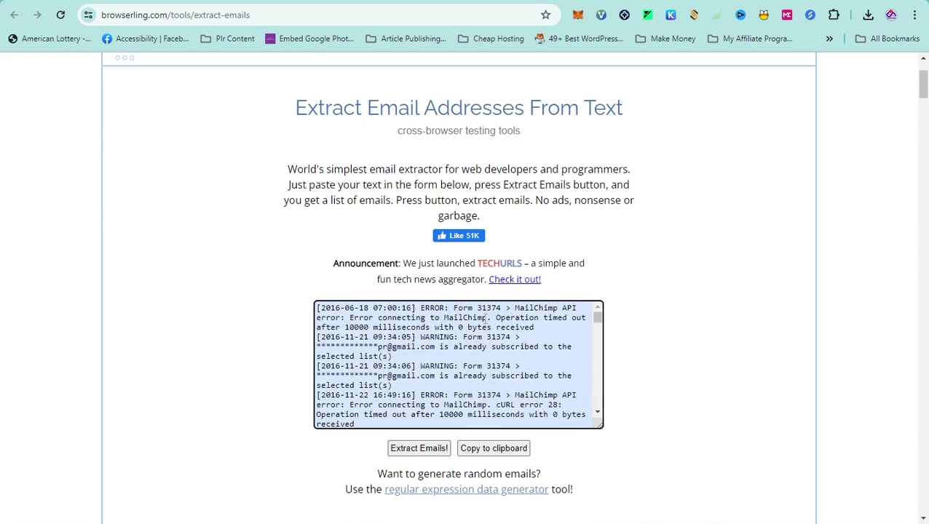
{"action": "scroll", "coordinate": [478, 352], "scroll_direction": "down", "scroll_amount": 1}
{"action": "scroll", "coordinate": [477, 353], "scroll_direction": "down", "scroll_amount": 5}
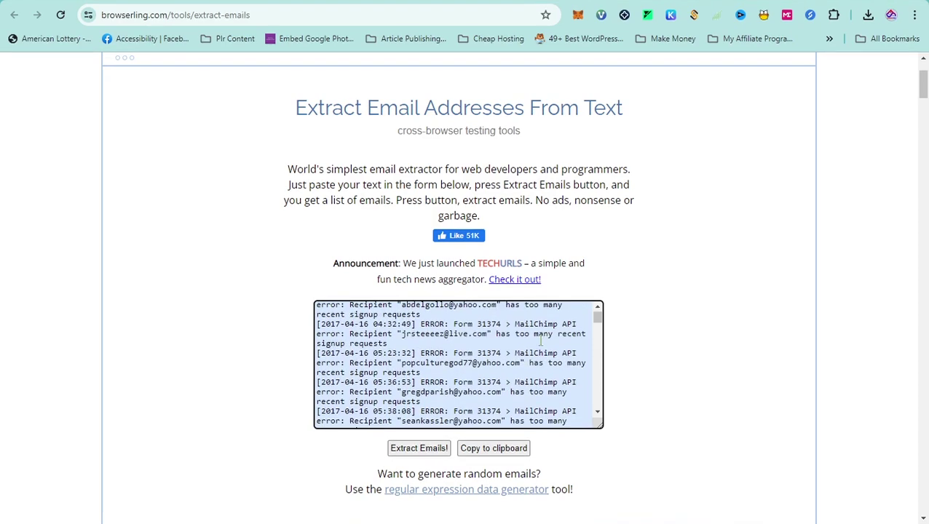
{"action": "left_click_drag", "start_coordinate": [596, 318], "coordinate": [595, 402]}
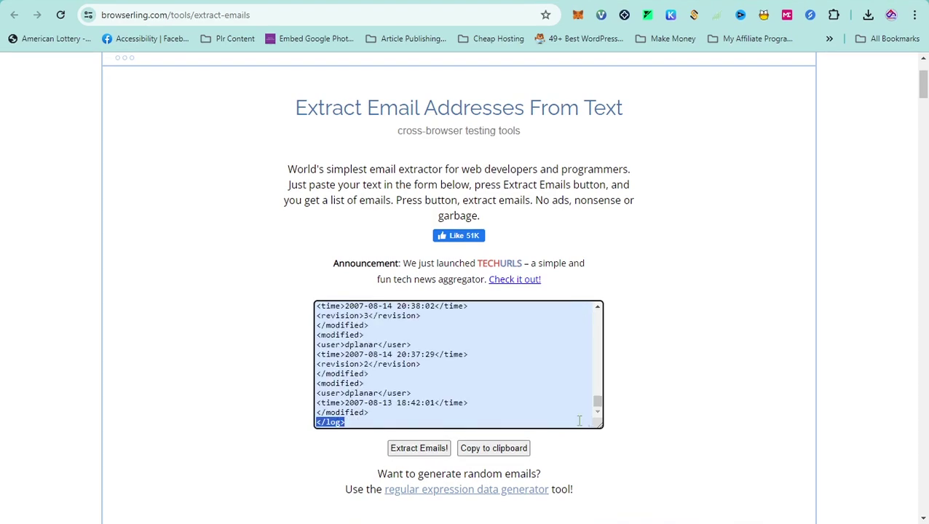
{"action": "left_click", "coordinate": [421, 448]}
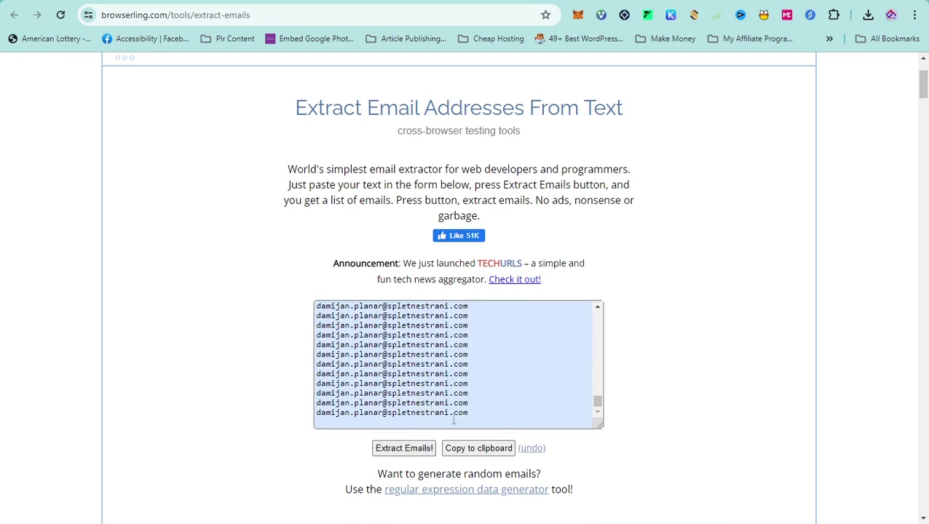
Look through the extracted addresses, copy them all, and paste them over the entire contents of the subsurface log document in Notepad.
{"action": "left_click_drag", "start_coordinate": [597, 401], "coordinate": [596, 335]}
{"action": "scroll", "coordinate": [476, 360], "scroll_direction": "up", "scroll_amount": 10}
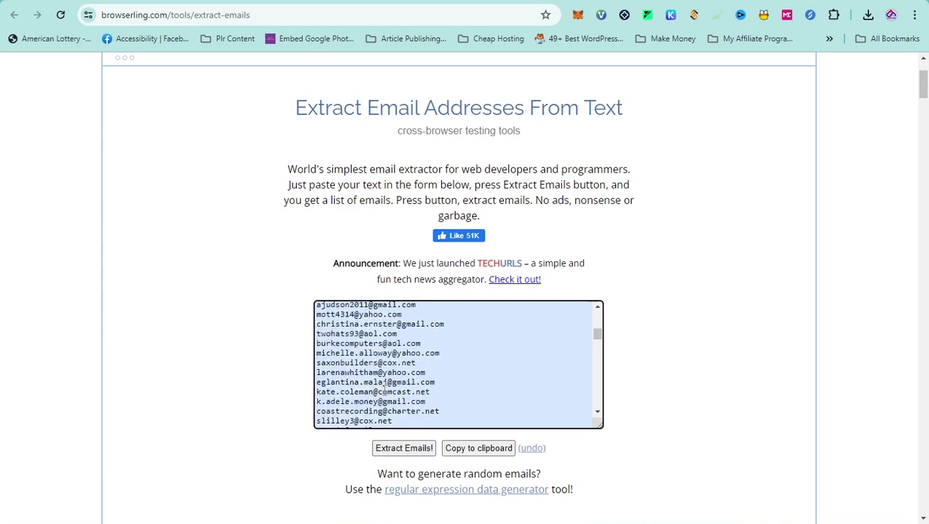
{"action": "scroll", "coordinate": [392, 389], "scroll_direction": "up", "scroll_amount": 2}
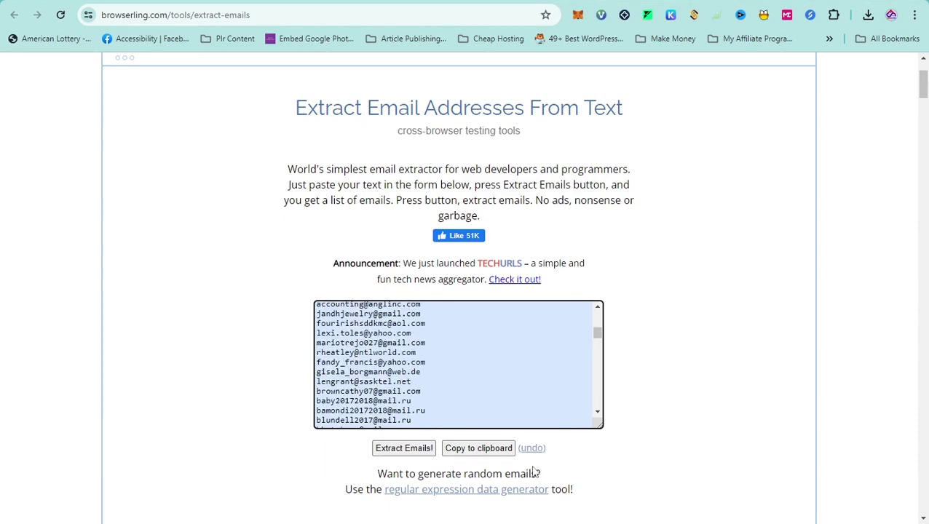
{"action": "left_click", "coordinate": [474, 448]}
{"action": "key", "text": "alt+Tab"}
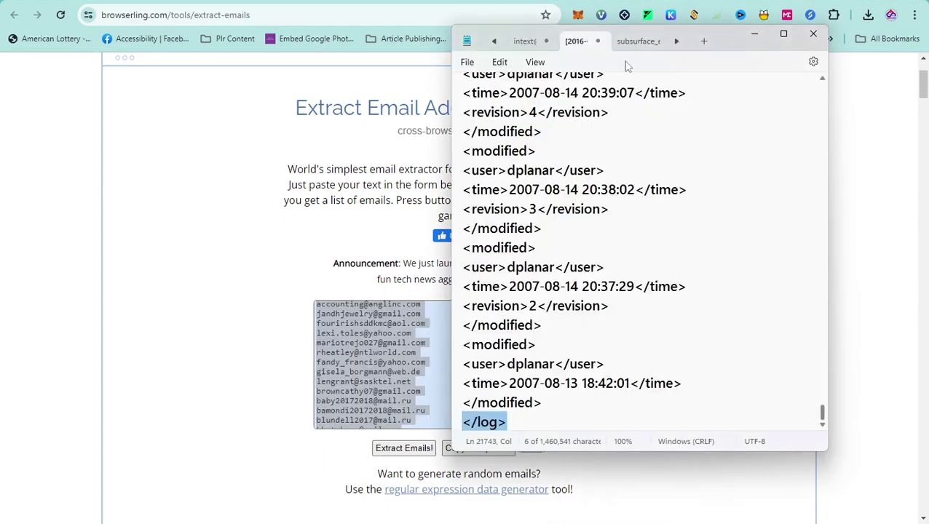
{"action": "left_click", "coordinate": [636, 45]}
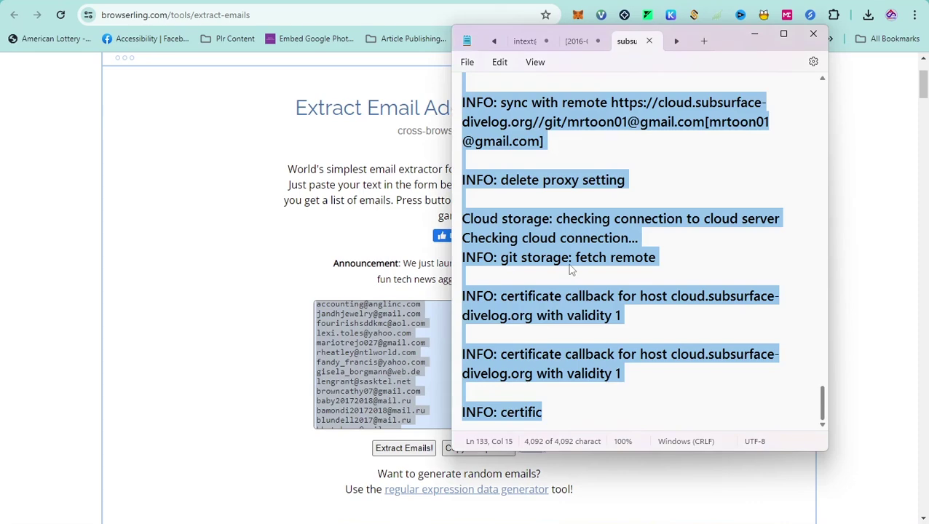
{"action": "key", "text": "Delete"}
{"action": "key", "text": "ctrl+v"}
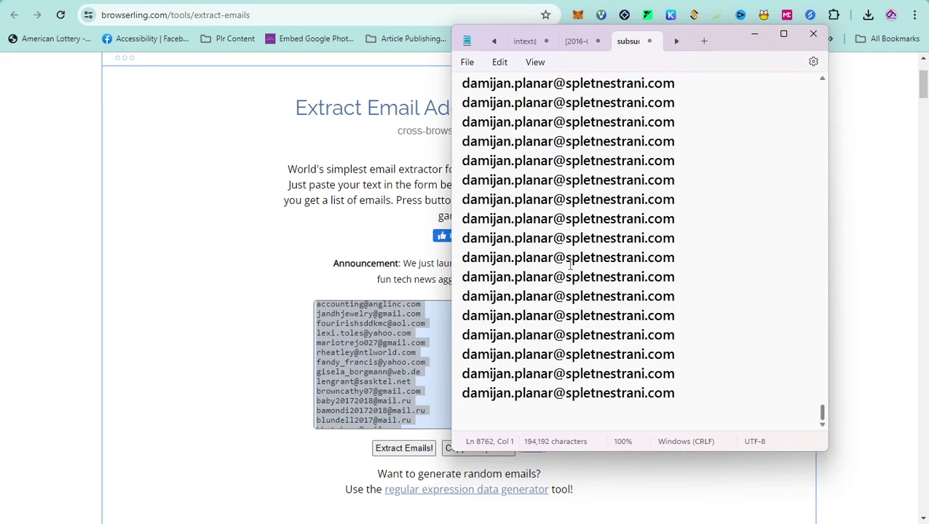
Examine the address list in Notepad from beginning to end for repeated addresses.
{"action": "left_click_drag", "start_coordinate": [697, 393], "coordinate": [555, 165]}
{"action": "scroll", "coordinate": [586, 193], "scroll_direction": "up", "scroll_amount": 20}
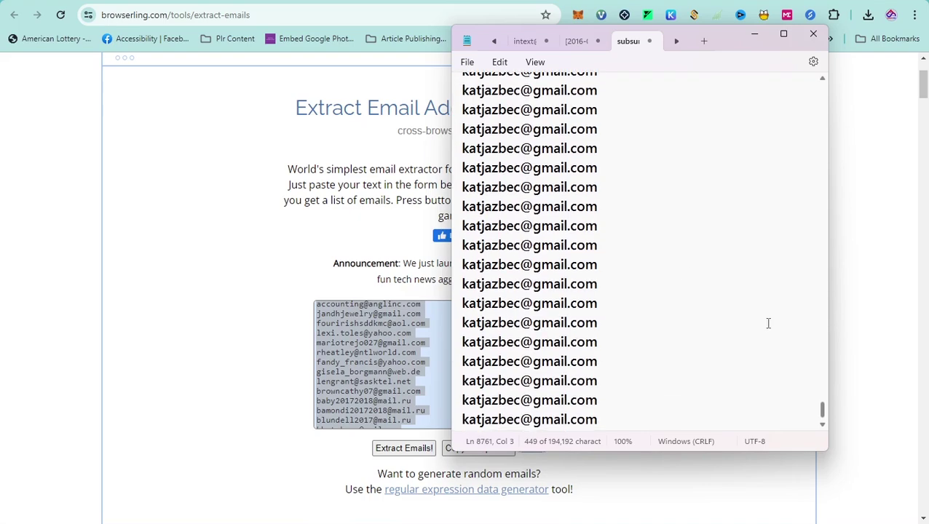
{"action": "left_click_drag", "start_coordinate": [821, 416], "coordinate": [734, 85]}
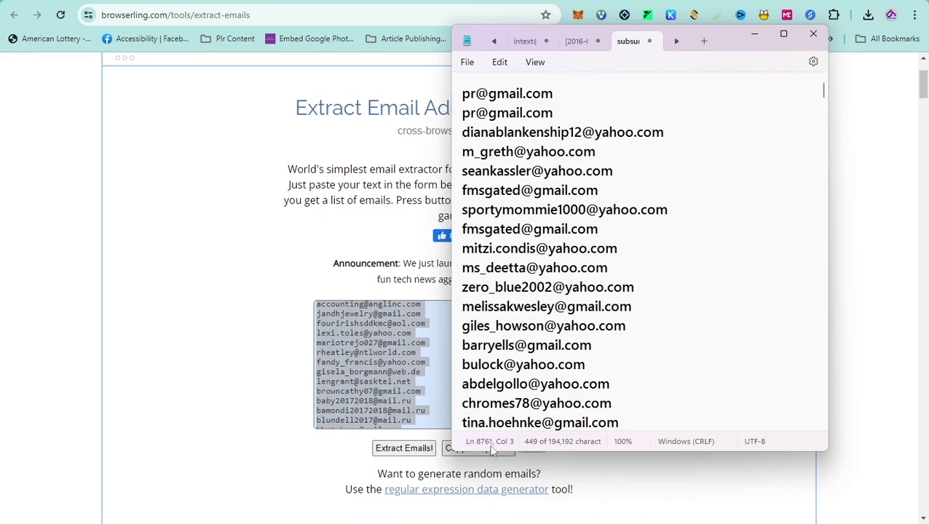
{"action": "left_click_drag", "start_coordinate": [631, 423], "coordinate": [636, 419]}
{"action": "left_click", "coordinate": [639, 414]}
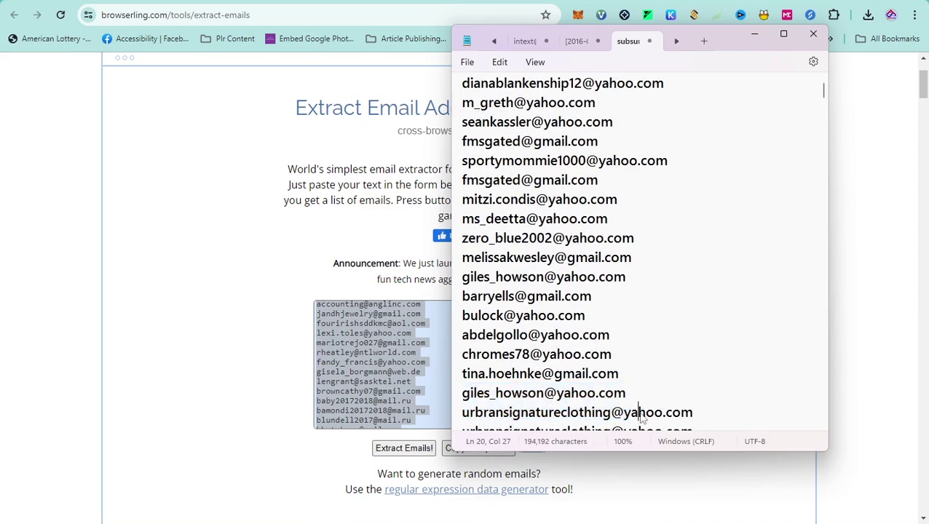
{"action": "left_click_drag", "start_coordinate": [822, 98], "coordinate": [719, 420]}
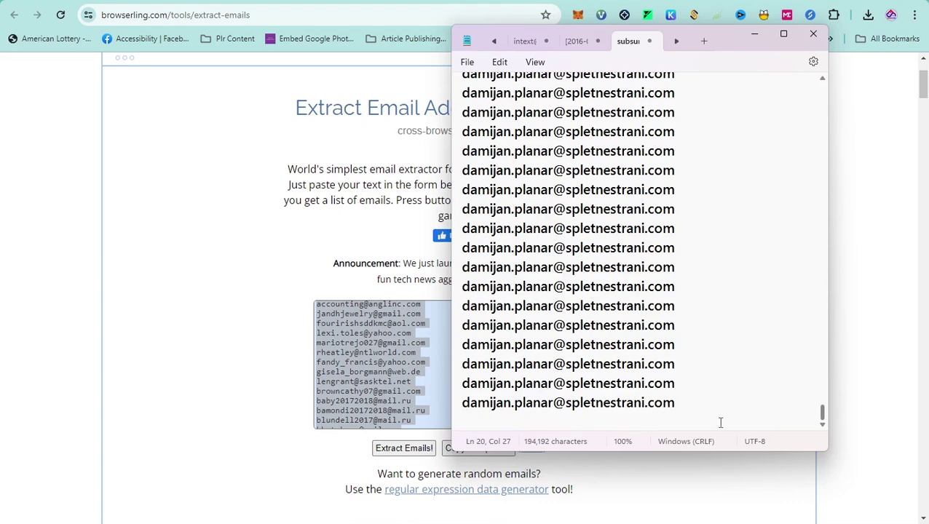
{"action": "left_click", "coordinate": [682, 403]}
{"action": "left_click_drag", "start_coordinate": [675, 398], "coordinate": [514, 18]}
{"action": "scroll", "coordinate": [721, 348], "scroll_direction": "down", "scroll_amount": 20}
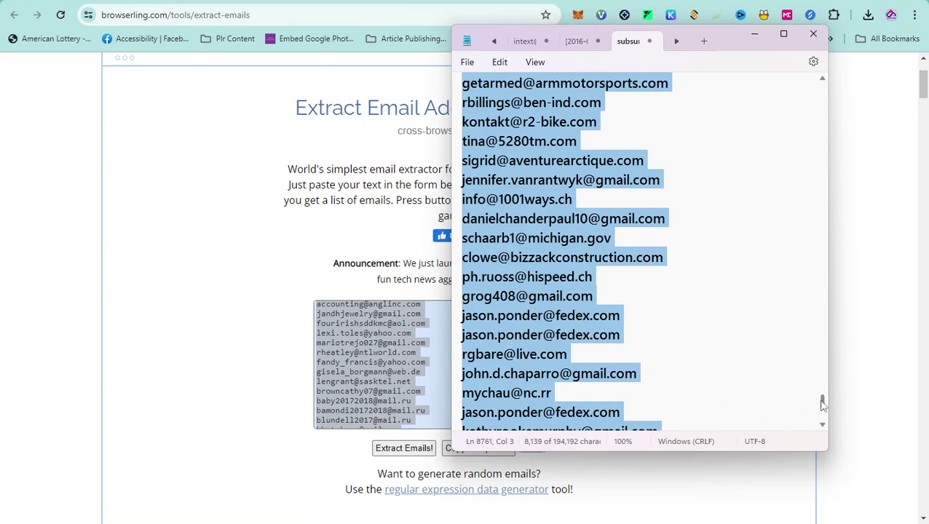
{"action": "left_click", "coordinate": [700, 251]}
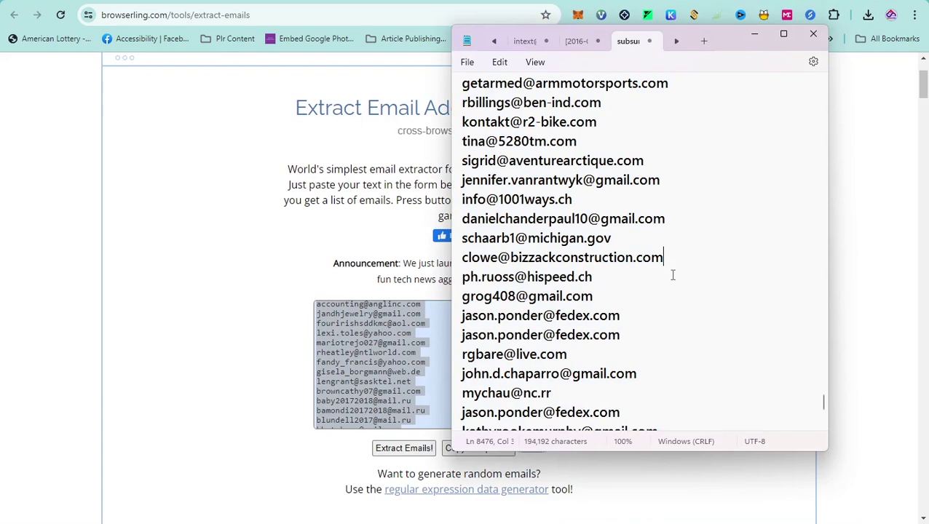
Copy the whole address list from Notepad and paste it into the Free Duplicate Email Finder on myemailverifier.com.
{"action": "key", "text": "ctrl+a"}
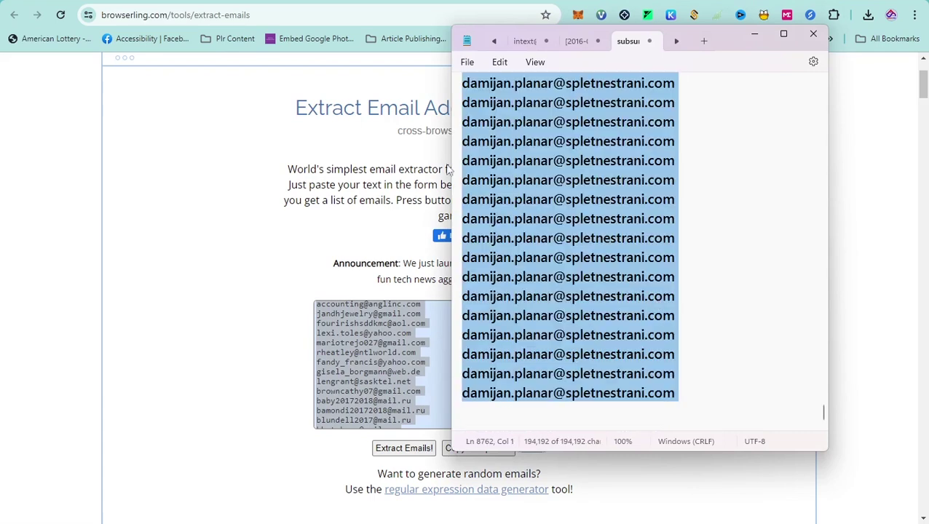
{"action": "left_click", "coordinate": [308, 135]}
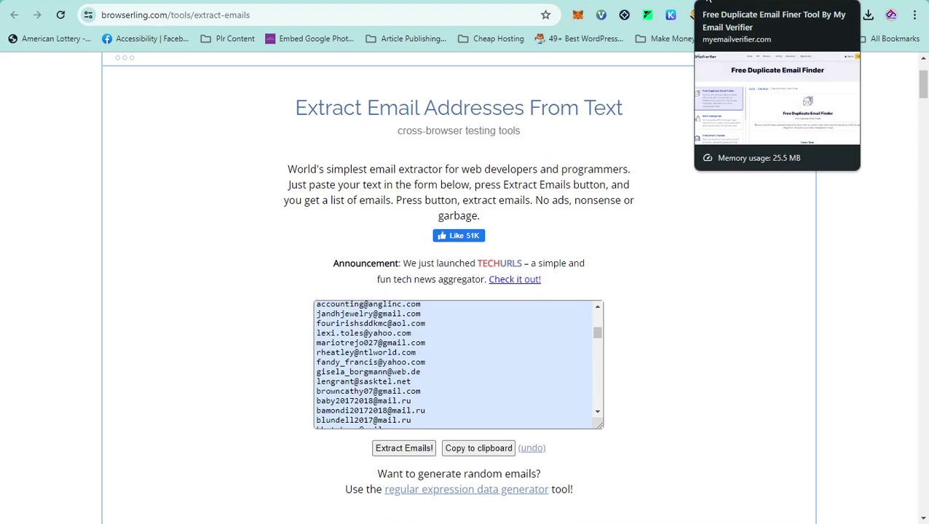
{"action": "left_click", "coordinate": [708, 1]}
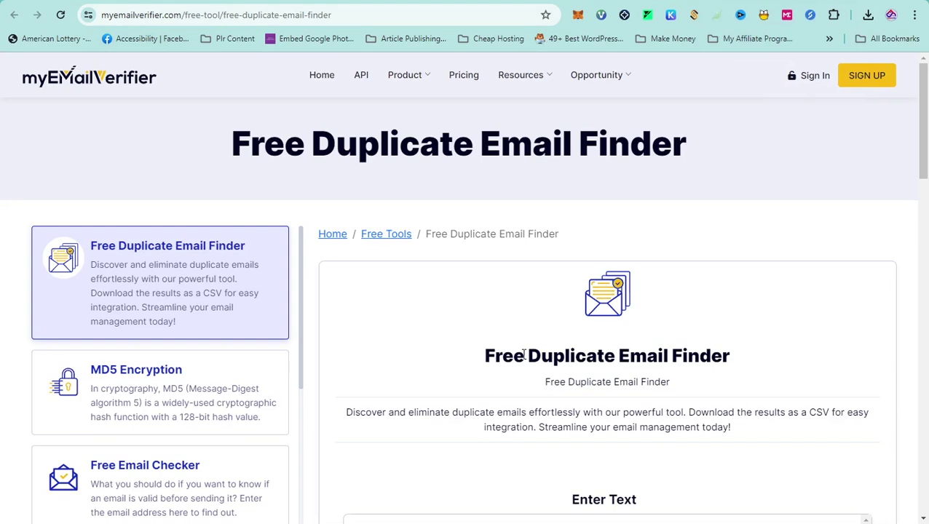
{"action": "scroll", "coordinate": [706, 363], "scroll_direction": "down", "scroll_amount": 4}
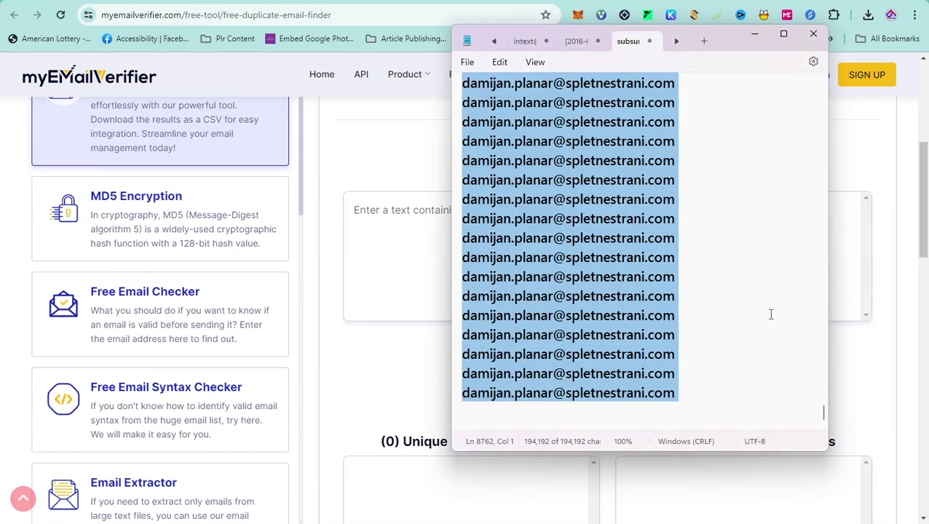
{"action": "scroll", "coordinate": [592, 408], "scroll_direction": "up", "scroll_amount": 1}
{"action": "left_click", "coordinate": [565, 405]}
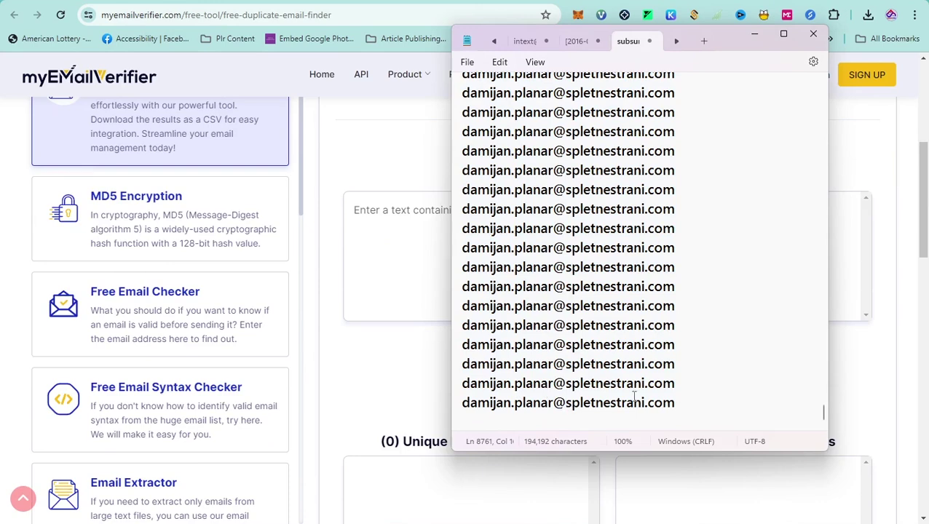
{"action": "key", "text": "ctrl+a"}
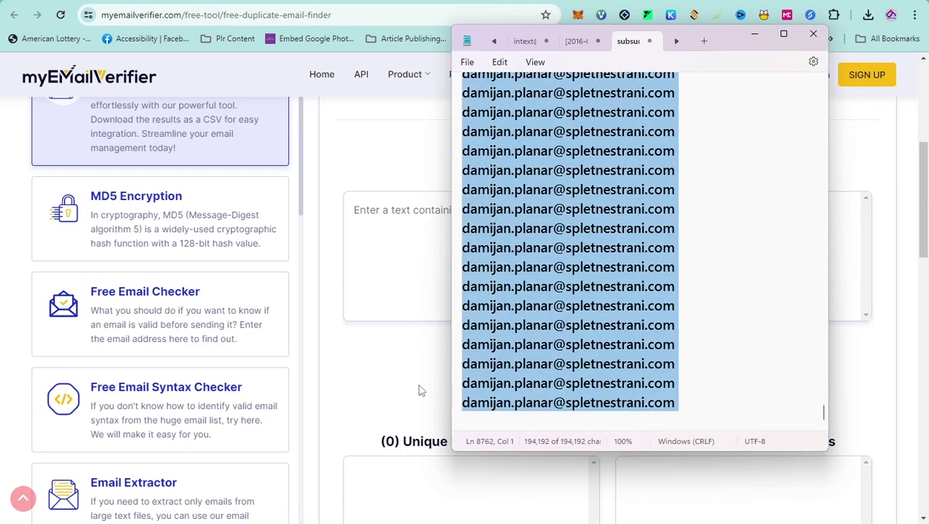
{"action": "left_click", "coordinate": [394, 270]}
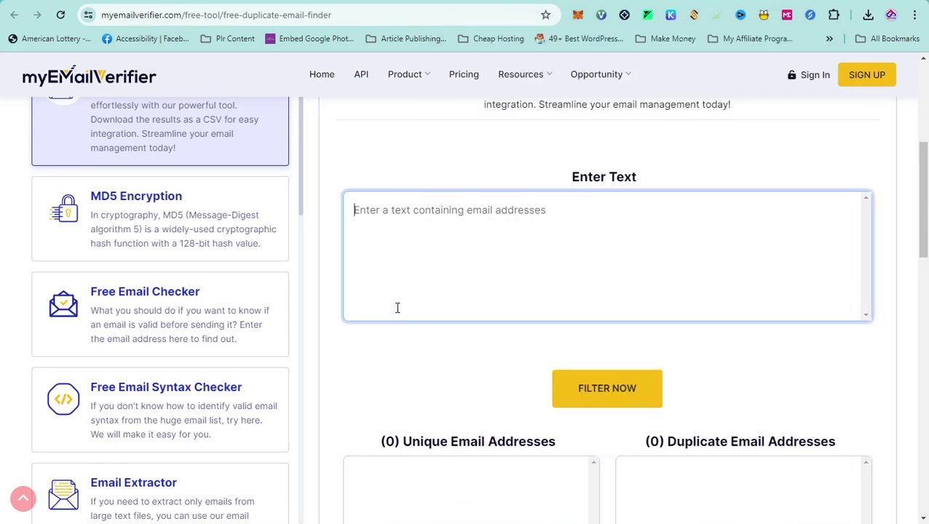
{"action": "key", "text": "ctrl+v"}
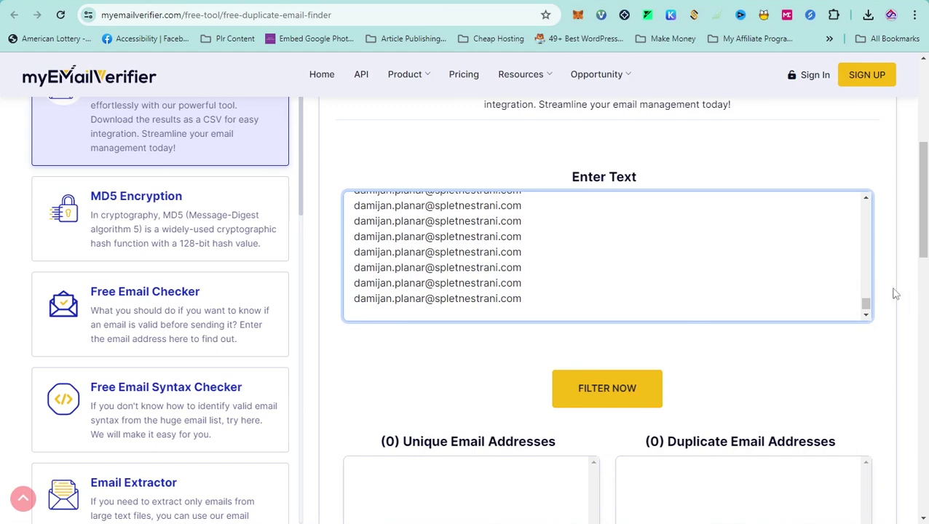
Return to the beginning of the pasted address list and filter it into unique and duplicate email addresses.
{"action": "left_click_drag", "start_coordinate": [865, 306], "coordinate": [856, 196]}
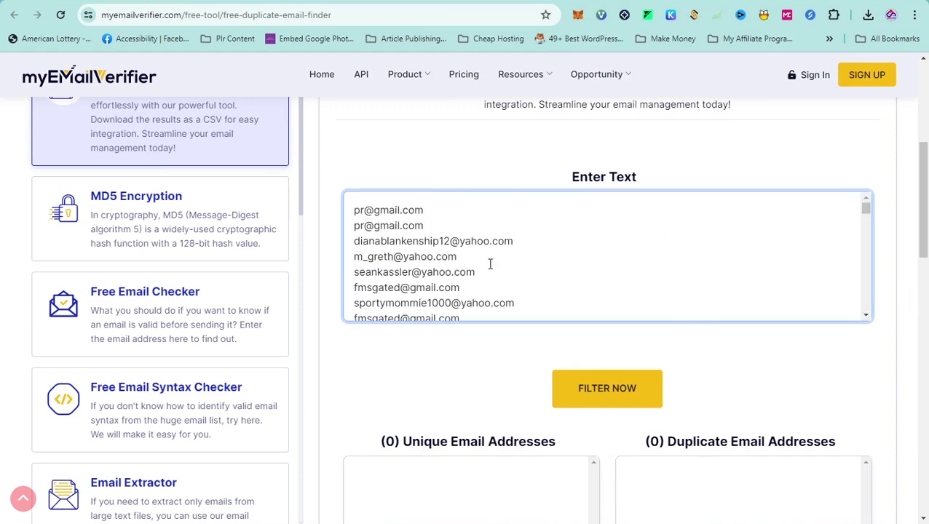
{"action": "scroll", "coordinate": [528, 224], "scroll_direction": "up", "scroll_amount": 1}
{"action": "scroll", "coordinate": [566, 302], "scroll_direction": "down", "scroll_amount": 1}
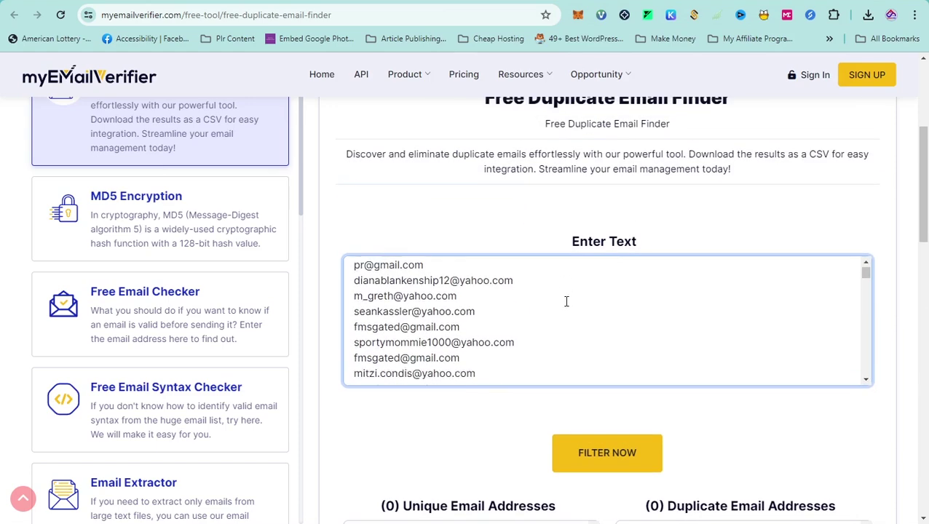
{"action": "scroll", "coordinate": [582, 323], "scroll_direction": "up", "scroll_amount": 1}
{"action": "scroll", "coordinate": [711, 304], "scroll_direction": "up", "scroll_amount": 4}
{"action": "scroll", "coordinate": [712, 325], "scroll_direction": "down", "scroll_amount": 6}
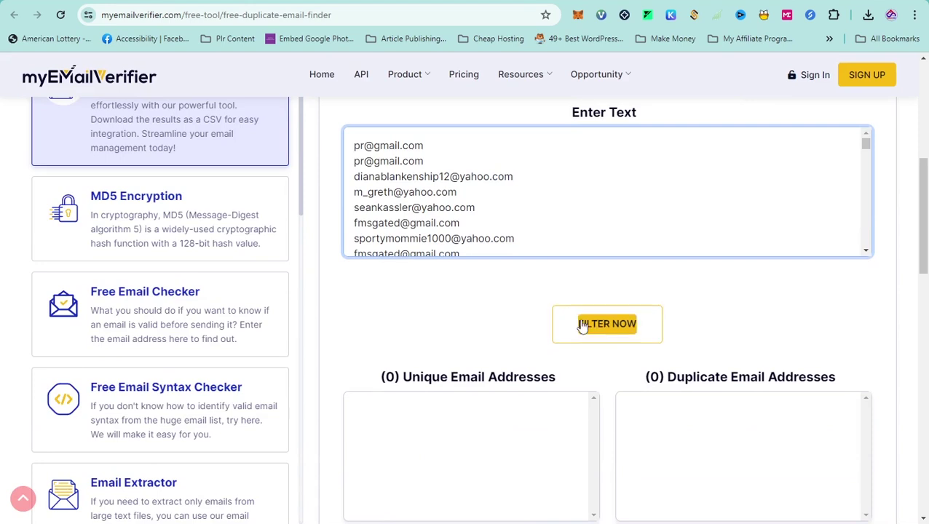
{"action": "left_click", "coordinate": [611, 336]}
{"action": "scroll", "coordinate": [757, 331], "scroll_direction": "down", "scroll_amount": 2}
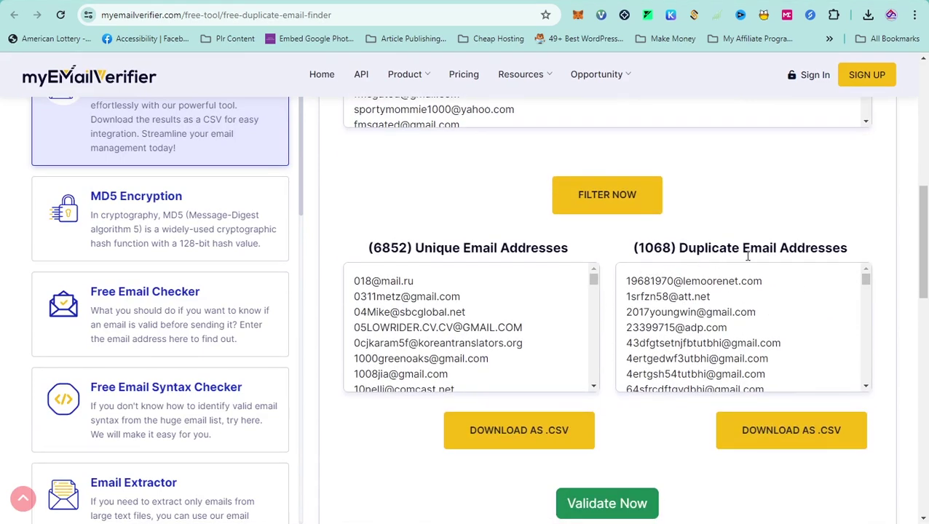
Compare the duplicate and unique address counts, and look through the list of unique email addresses.
{"action": "left_click_drag", "start_coordinate": [796, 249], "coordinate": [668, 248]}
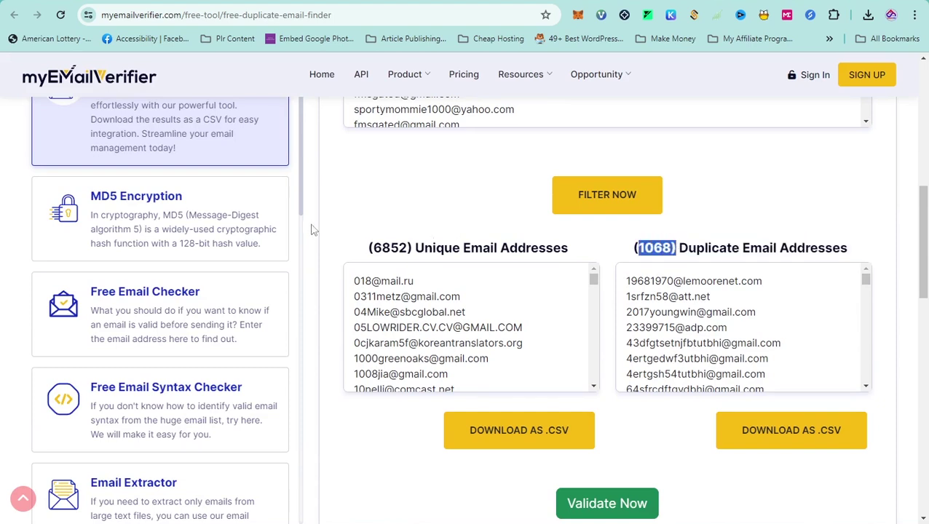
{"action": "left_click", "coordinate": [375, 243]}
{"action": "left_click_drag", "start_coordinate": [376, 243], "coordinate": [405, 243]}
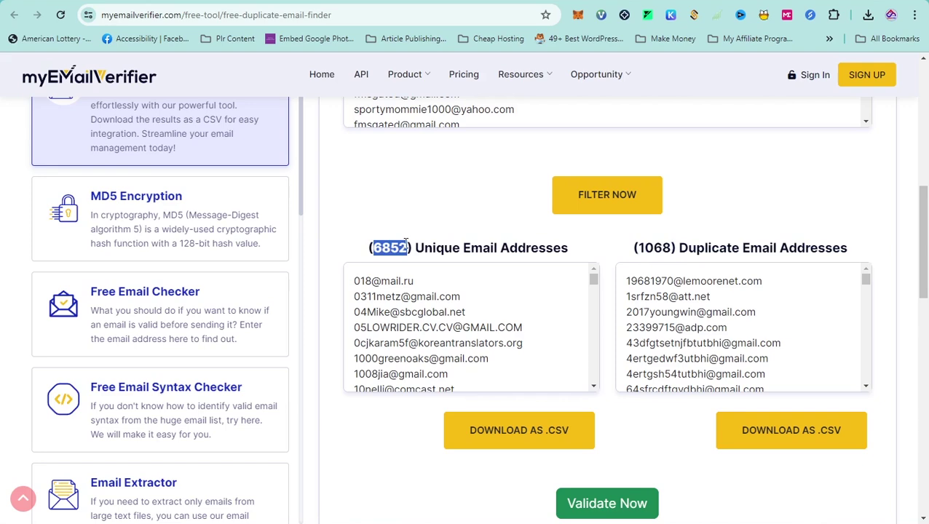
{"action": "left_click", "coordinate": [377, 248]}
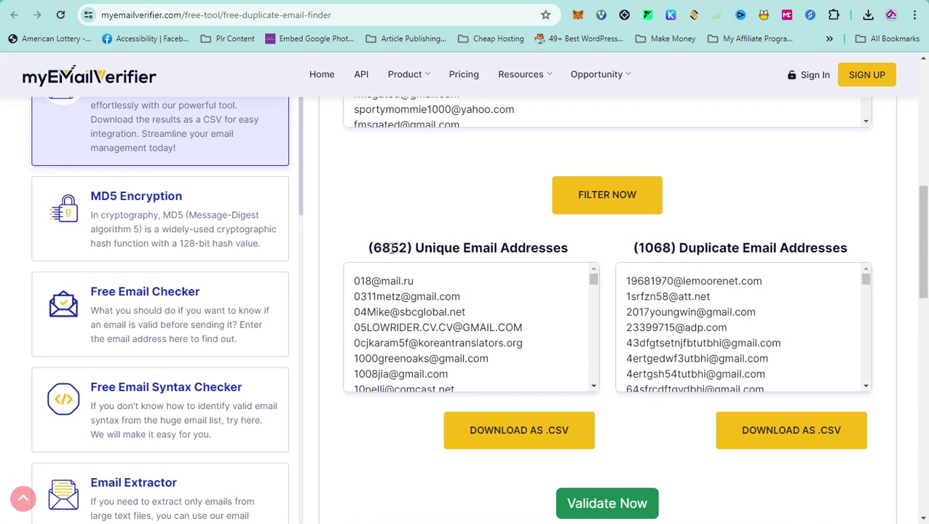
{"action": "scroll", "coordinate": [502, 345], "scroll_direction": "down", "scroll_amount": 5}
{"action": "scroll", "coordinate": [507, 354], "scroll_direction": "down", "scroll_amount": 5}
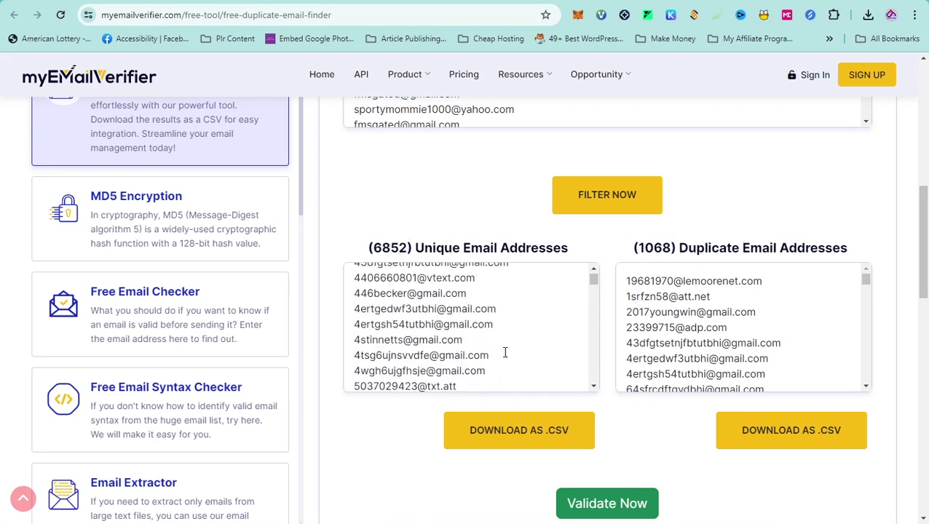
{"action": "left_click_drag", "start_coordinate": [593, 280], "coordinate": [591, 365]}
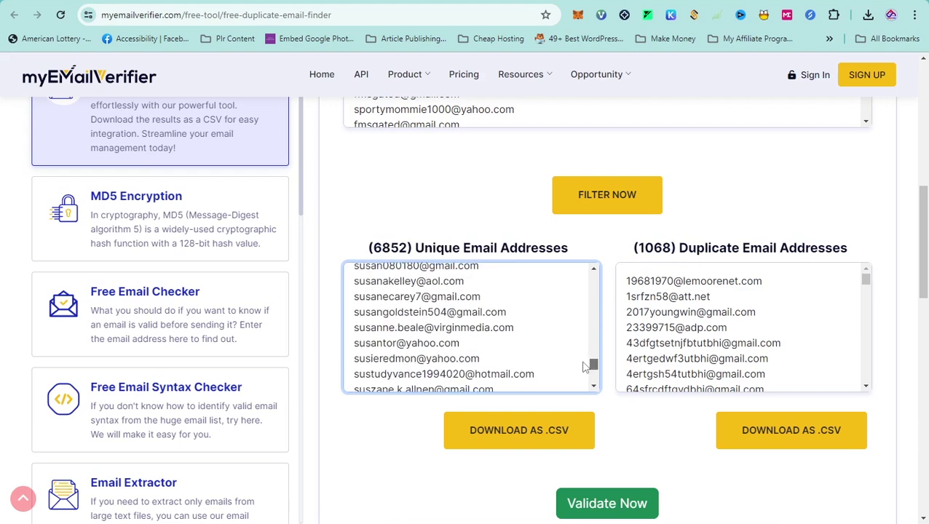
{"action": "scroll", "coordinate": [528, 340], "scroll_direction": "down", "scroll_amount": 5}
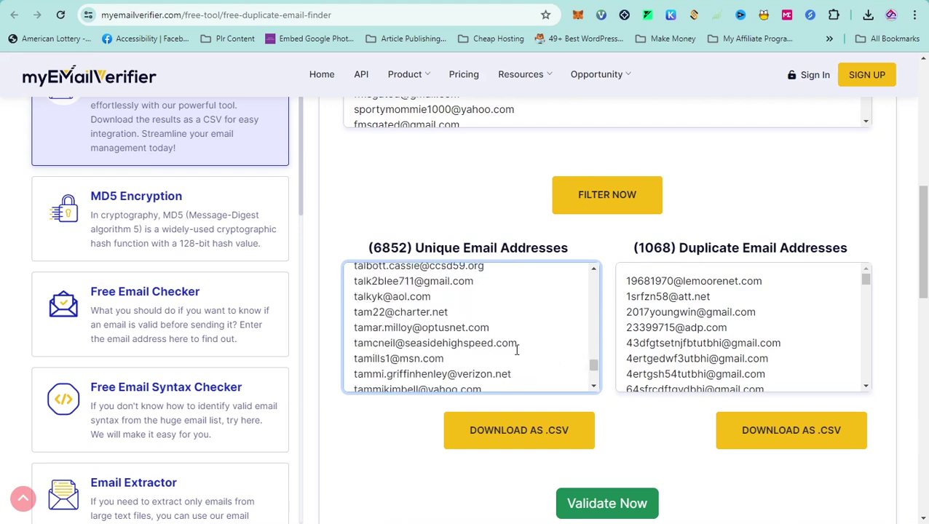
{"action": "scroll", "coordinate": [518, 364], "scroll_direction": "down", "scroll_amount": 2}
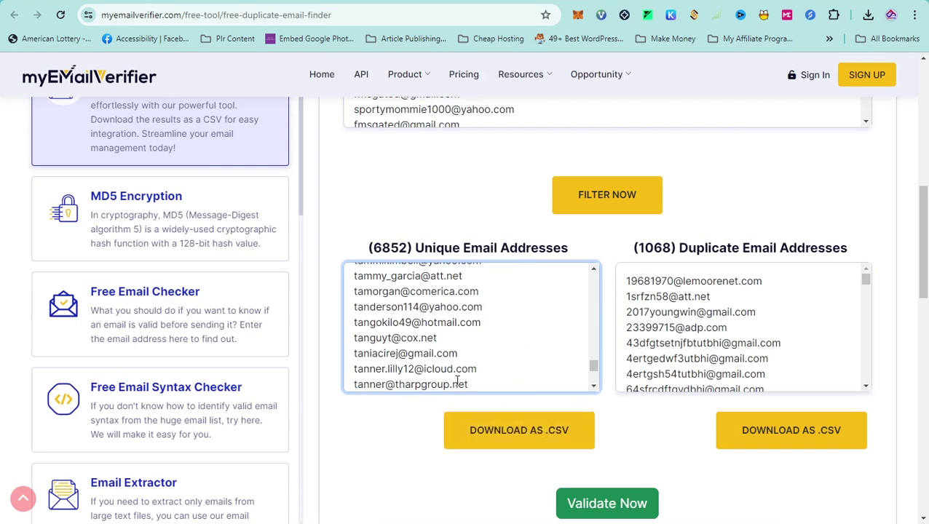
Copy the entire list of unique email addresses and paste it into a new document in Notepad.
{"action": "key", "text": "ctrl+a"}
{"action": "right_click", "coordinate": [461, 353]}
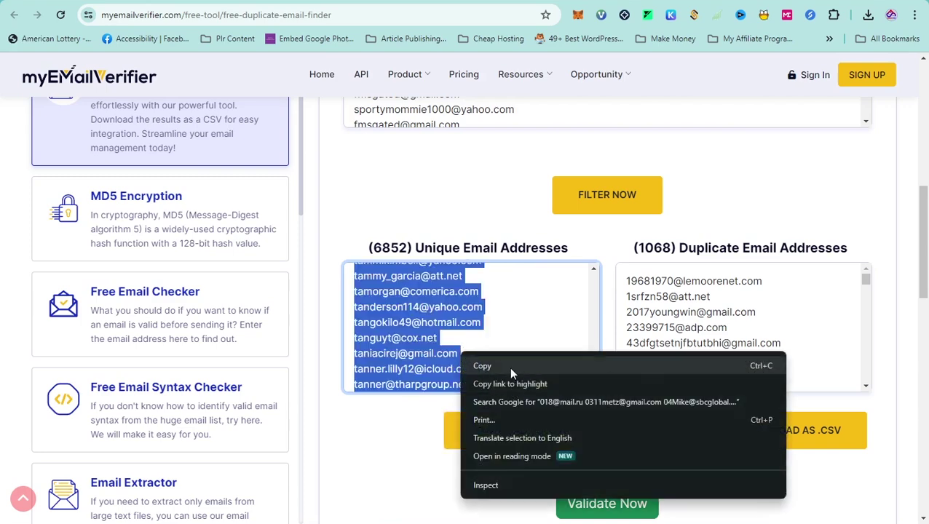
{"action": "left_click", "coordinate": [509, 366]}
{"action": "key", "text": "alt+Tab"}
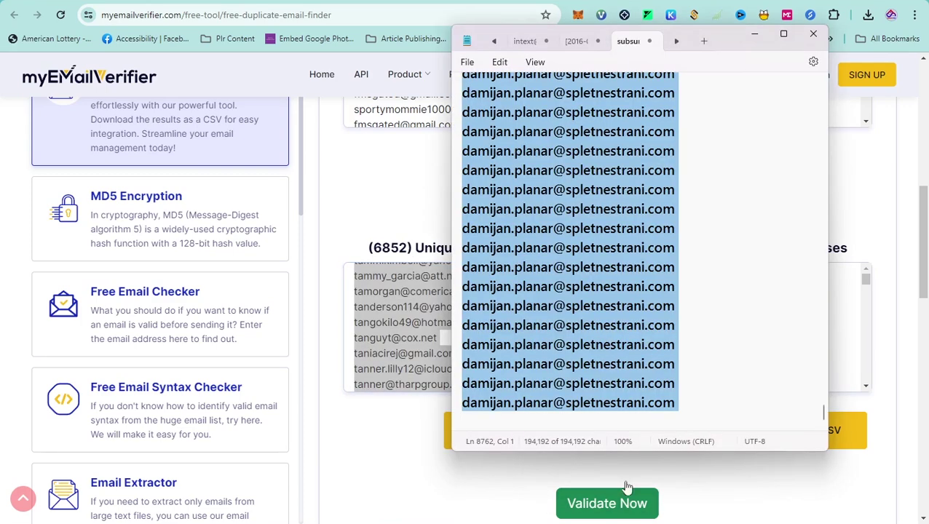
{"action": "left_click", "coordinate": [700, 41]}
{"action": "key", "text": "ctrl+v"}
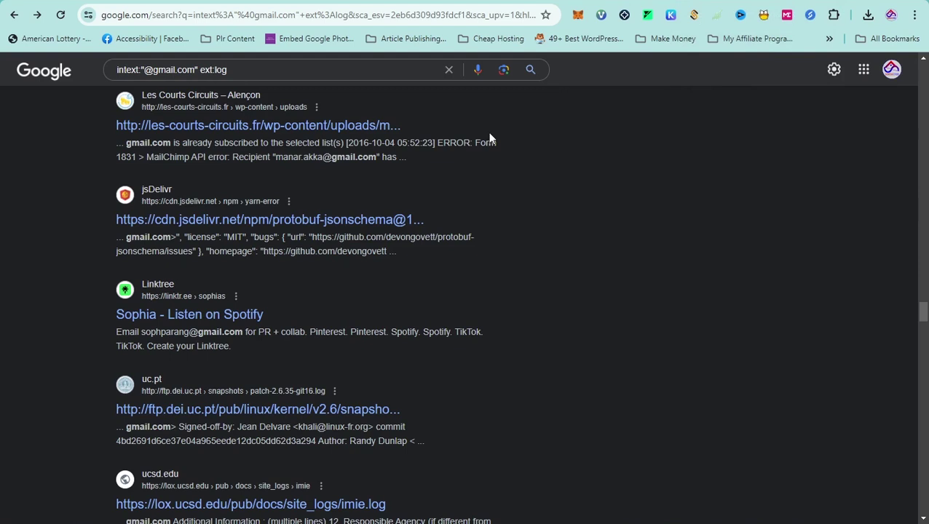
{"action": "scroll", "coordinate": [448, 161], "scroll_direction": "up", "scroll_amount": 2}
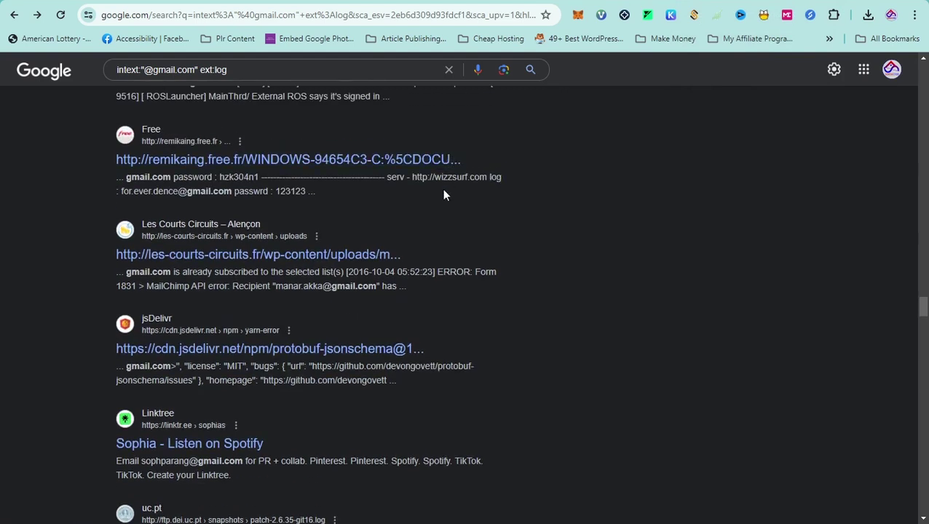
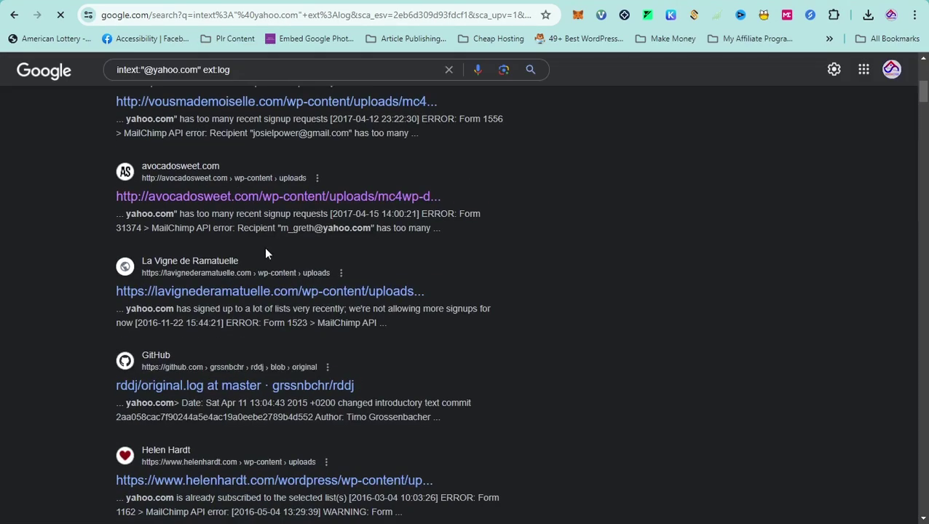
{"action": "scroll", "coordinate": [284, 309], "scroll_direction": "down", "scroll_amount": 15}
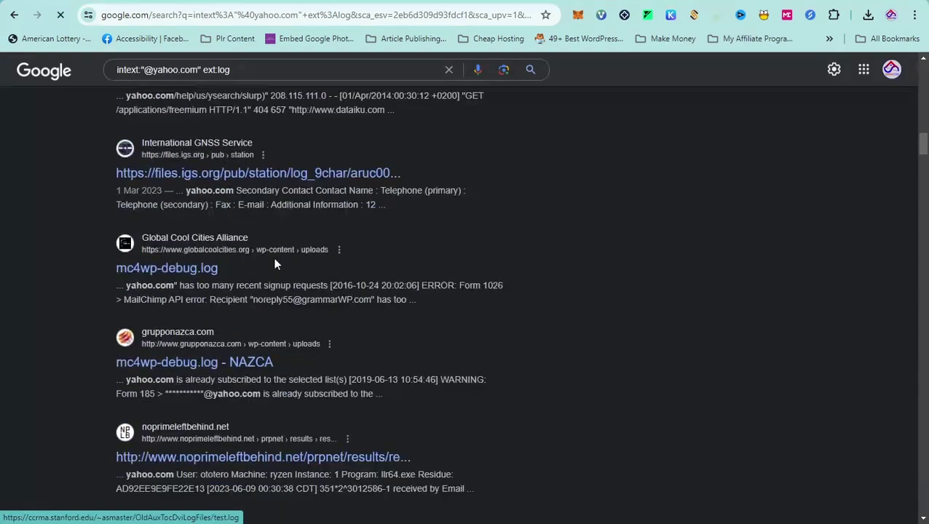